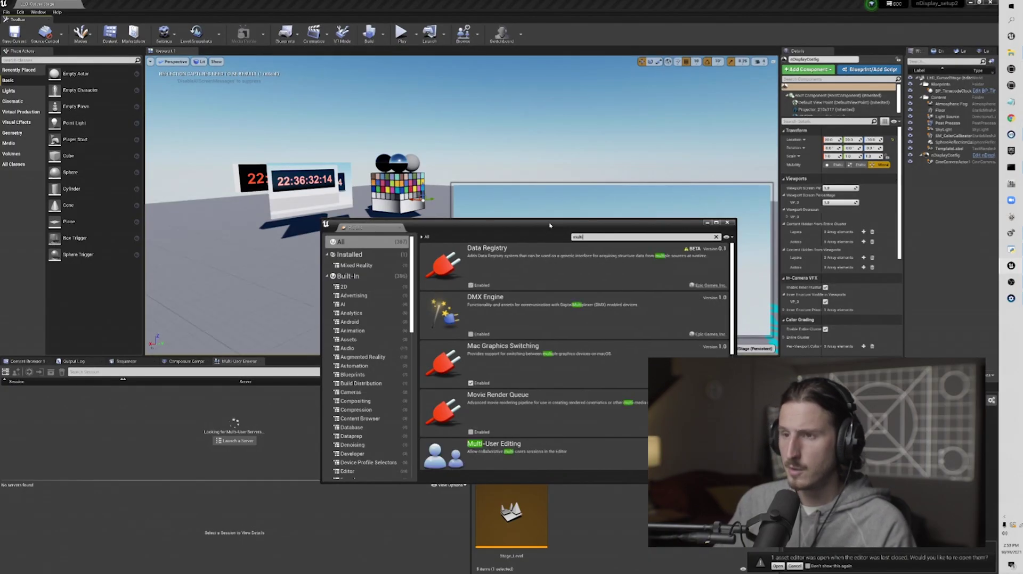
Check that the Multi-User Editing plugin is enabled and open its page in the project settings
{"action": "scroll", "coordinate": [509, 422], "scroll_direction": "down", "scroll_amount": 1}
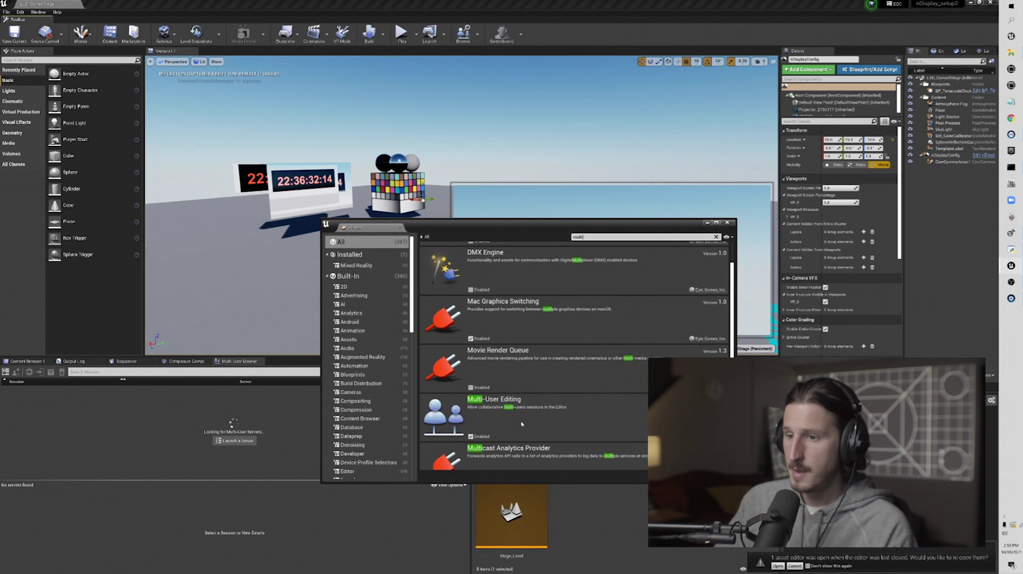
{"action": "left_click", "coordinate": [728, 223]}
{"action": "left_click", "coordinate": [165, 33]}
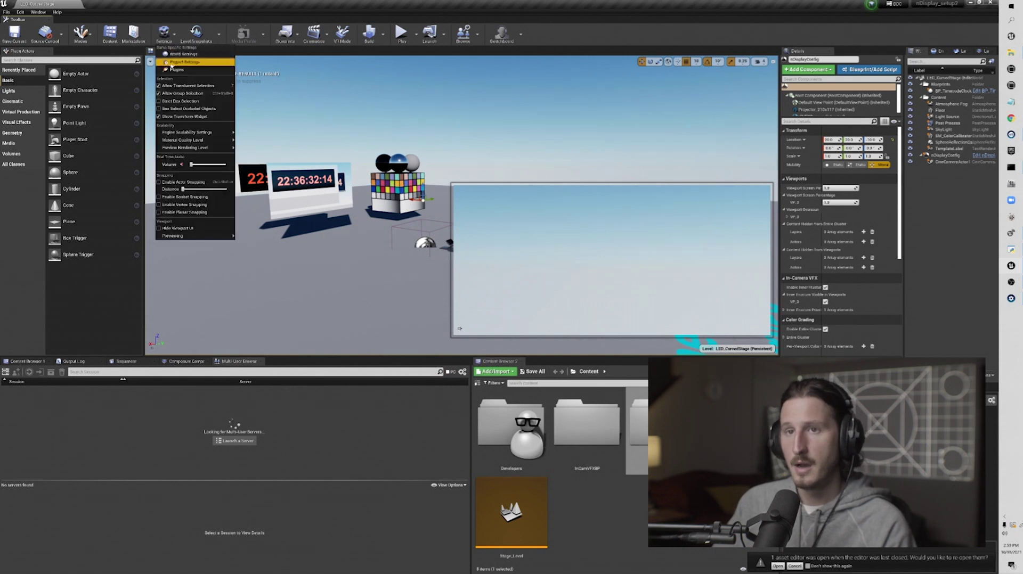
{"action": "left_click", "coordinate": [171, 64]}
{"action": "scroll", "coordinate": [463, 480], "scroll_direction": "down", "scroll_amount": 10}
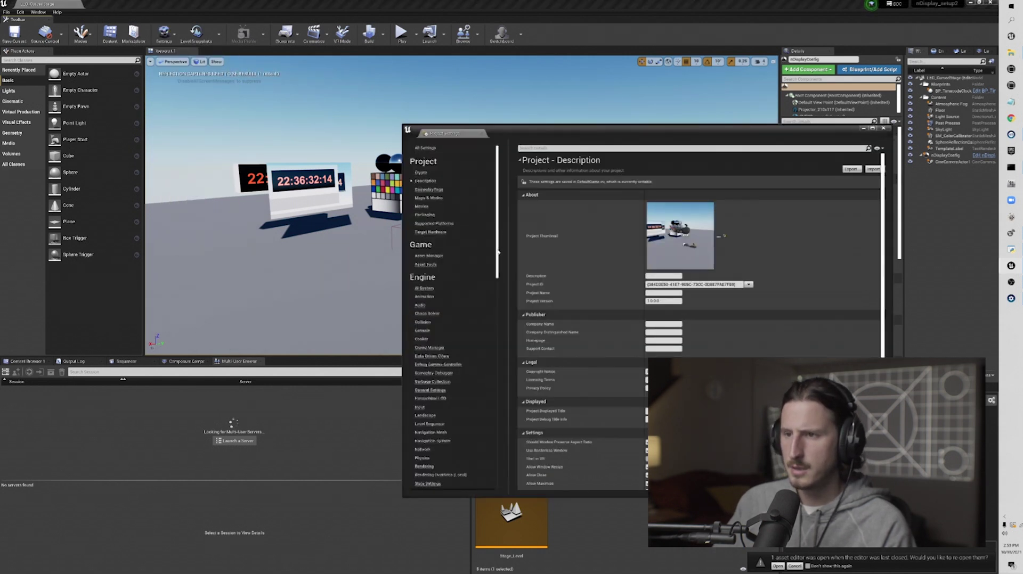
{"action": "left_click", "coordinate": [442, 303]}
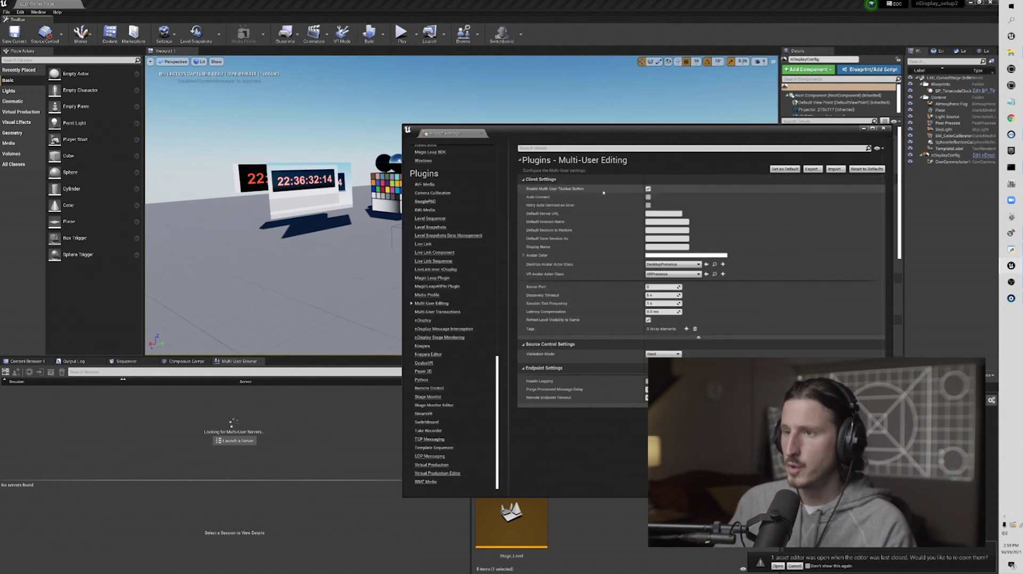
Set the Server Port to 50000 in the advanced Multi-User Editing client settings
{"action": "left_click", "coordinate": [698, 338]}
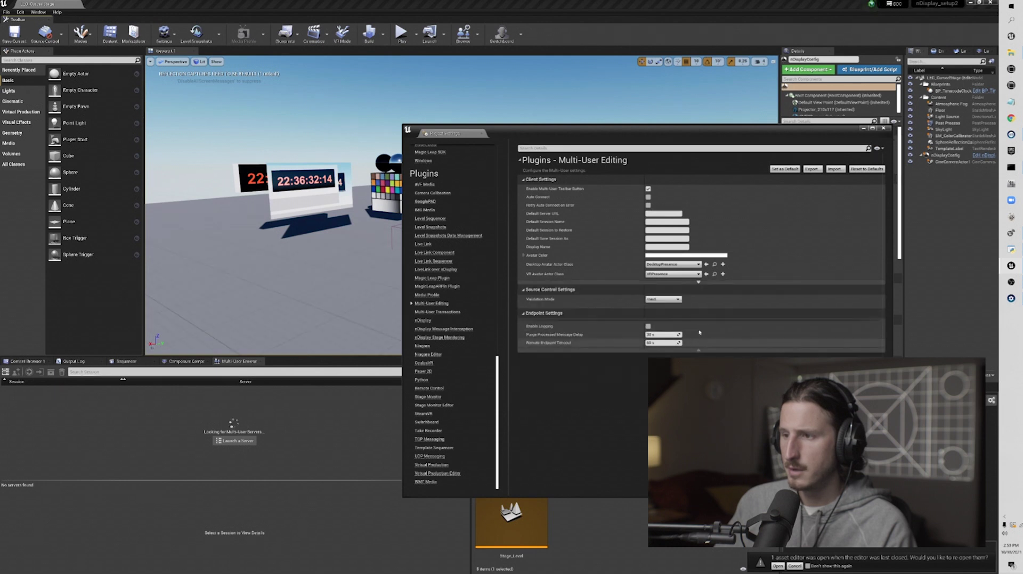
{"action": "left_click", "coordinate": [698, 283]}
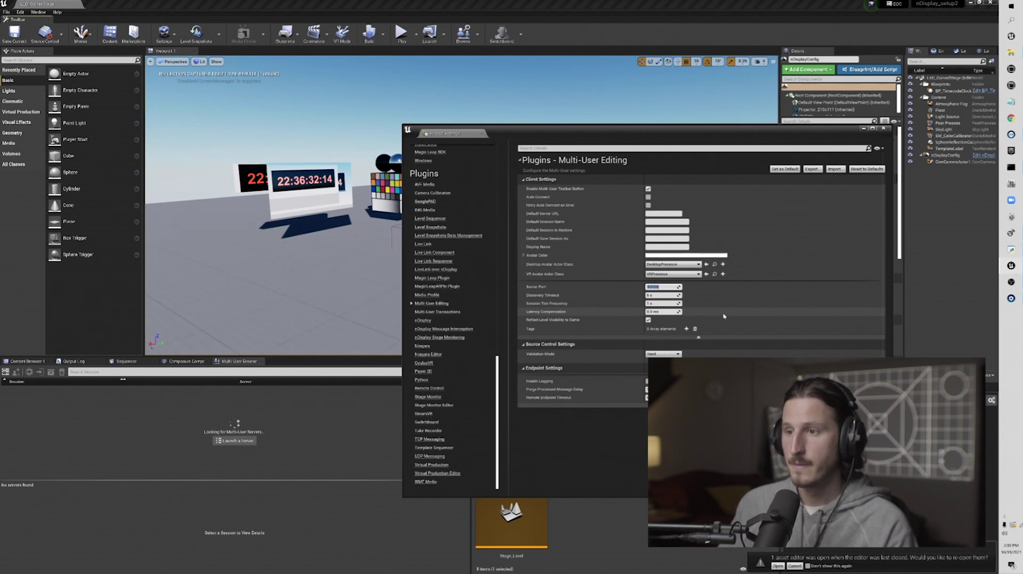
{"action": "left_click", "coordinate": [736, 318]}
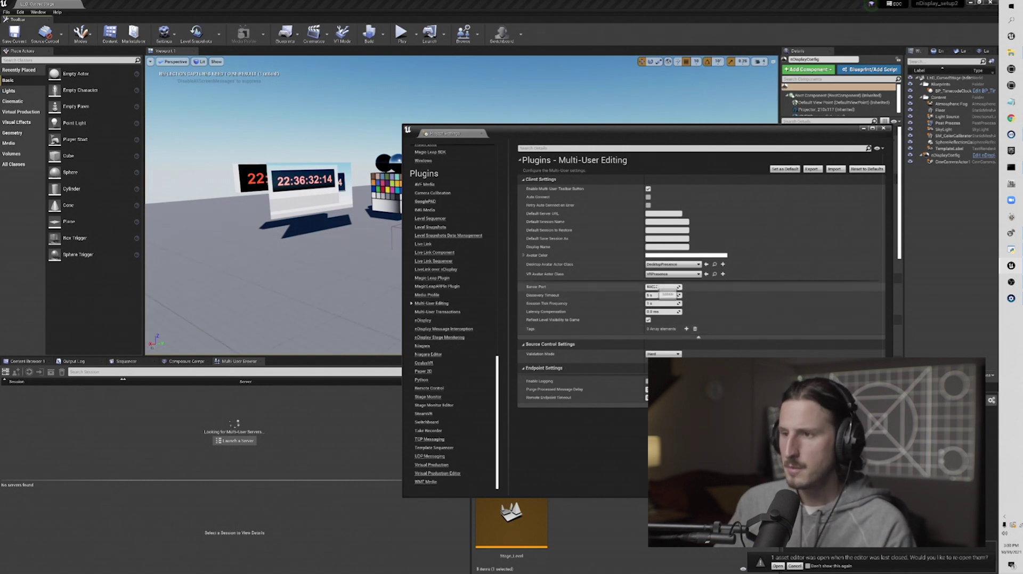
{"action": "left_click", "coordinate": [665, 288]}
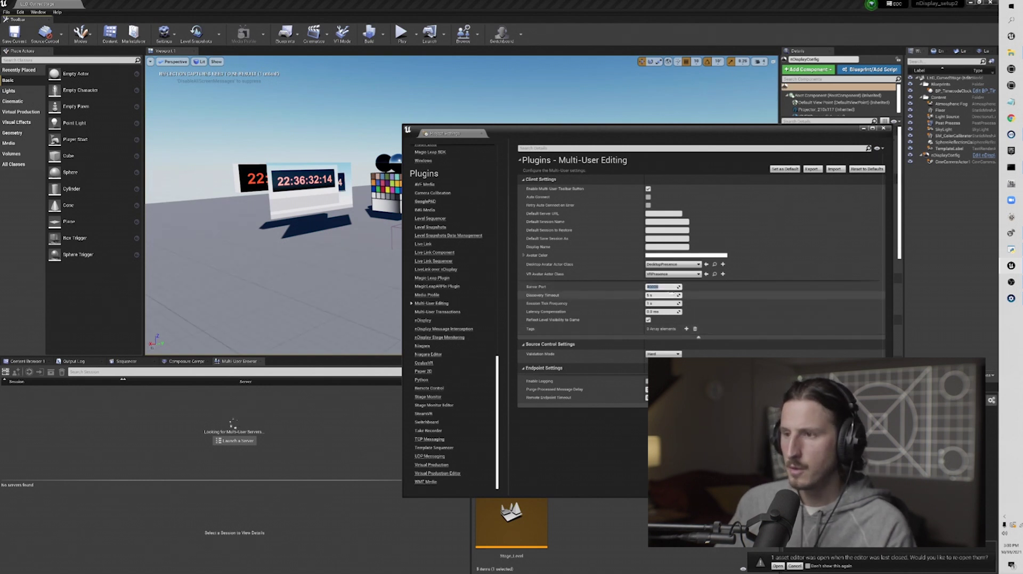
{"action": "left_click", "coordinate": [730, 297]}
{"action": "key", "text": "Return"}
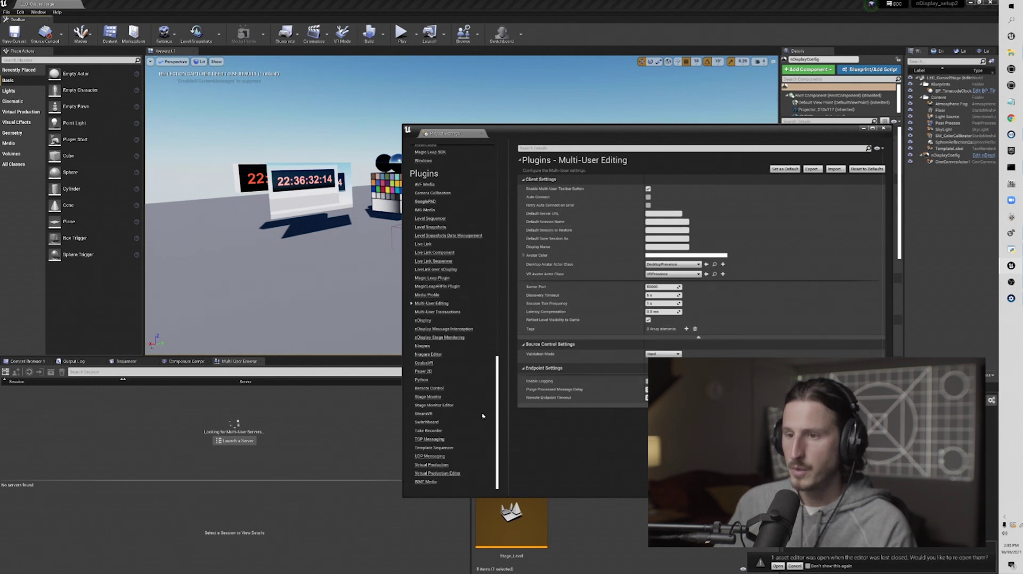
Review the static endpoint's IP address and port in the UDP Messaging transport settings, and dismiss the project settings
{"action": "left_click", "coordinate": [433, 457]}
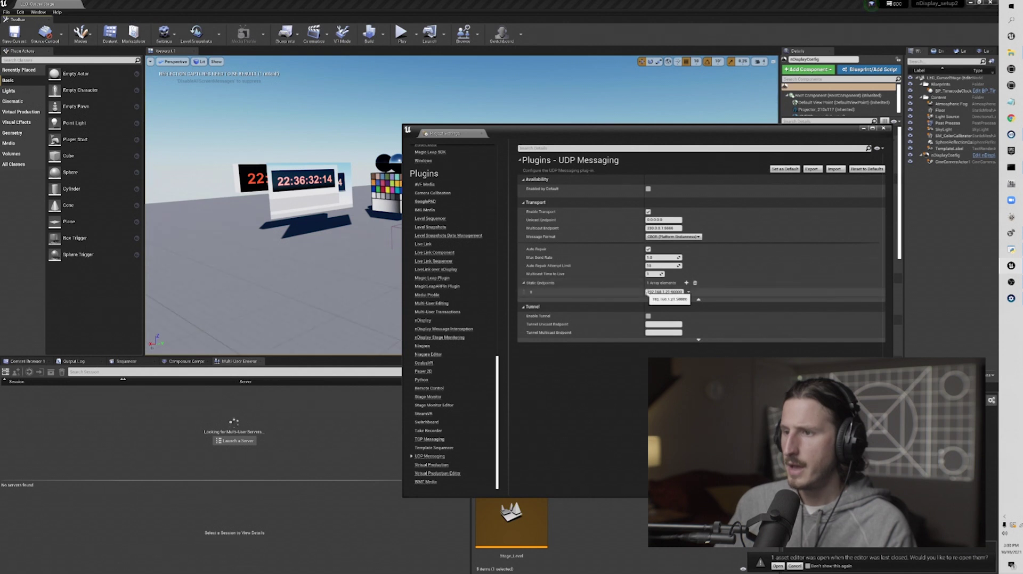
{"action": "left_click_drag", "start_coordinate": [648, 290], "coordinate": [694, 291]}
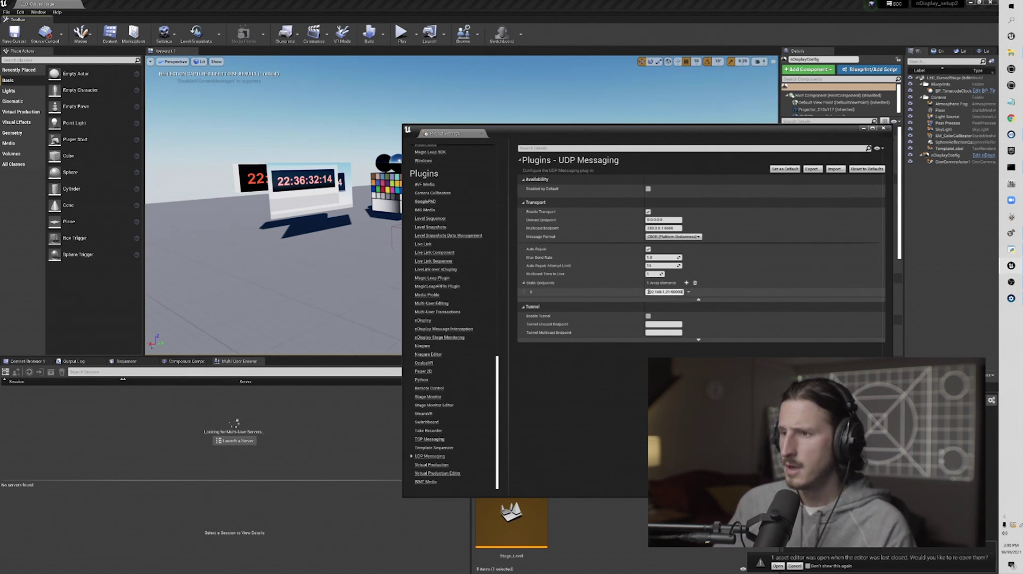
{"action": "left_click_drag", "start_coordinate": [647, 292], "coordinate": [687, 293]}
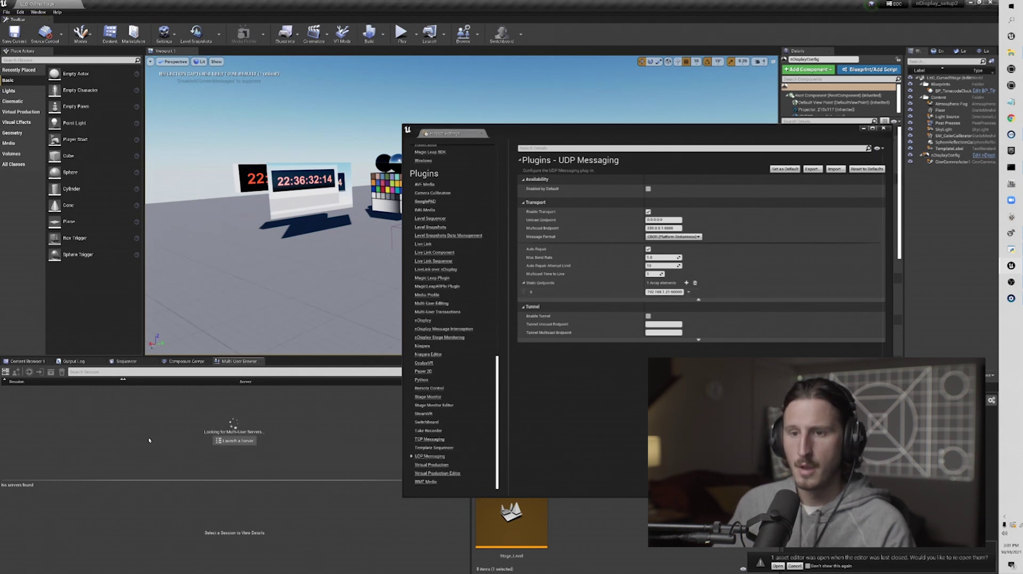
{"action": "left_click", "coordinate": [864, 129]}
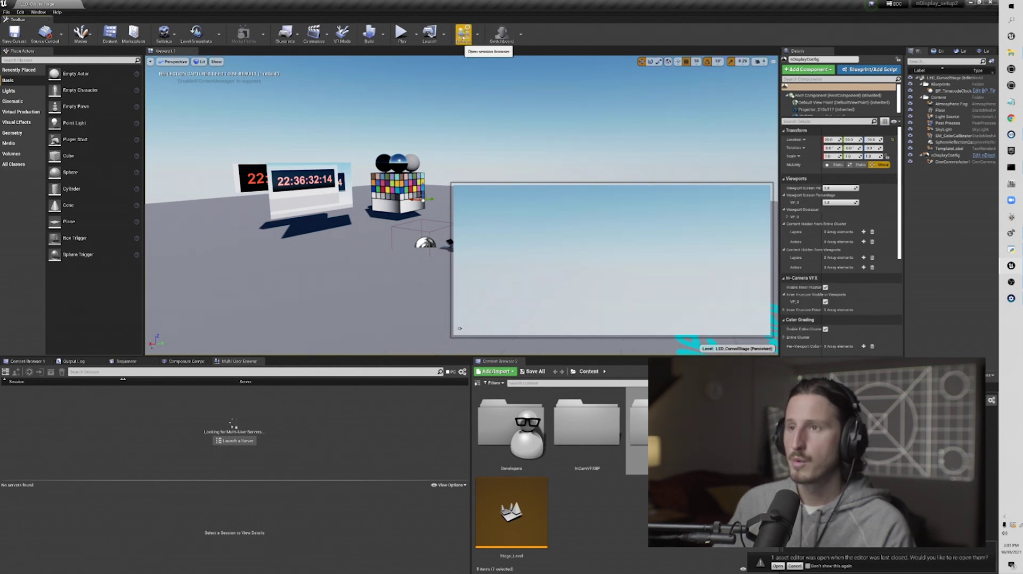
Open the multi-user session browser and launch a Multi-User server on this computer
{"action": "left_click", "coordinate": [463, 39]}
{"action": "left_click", "coordinate": [462, 42]}
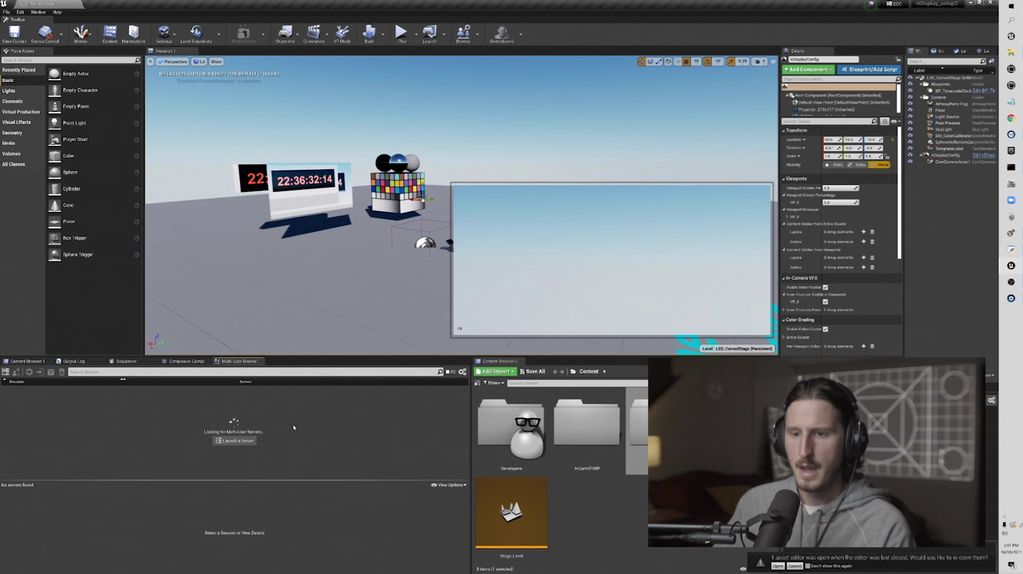
{"action": "left_click", "coordinate": [234, 441]}
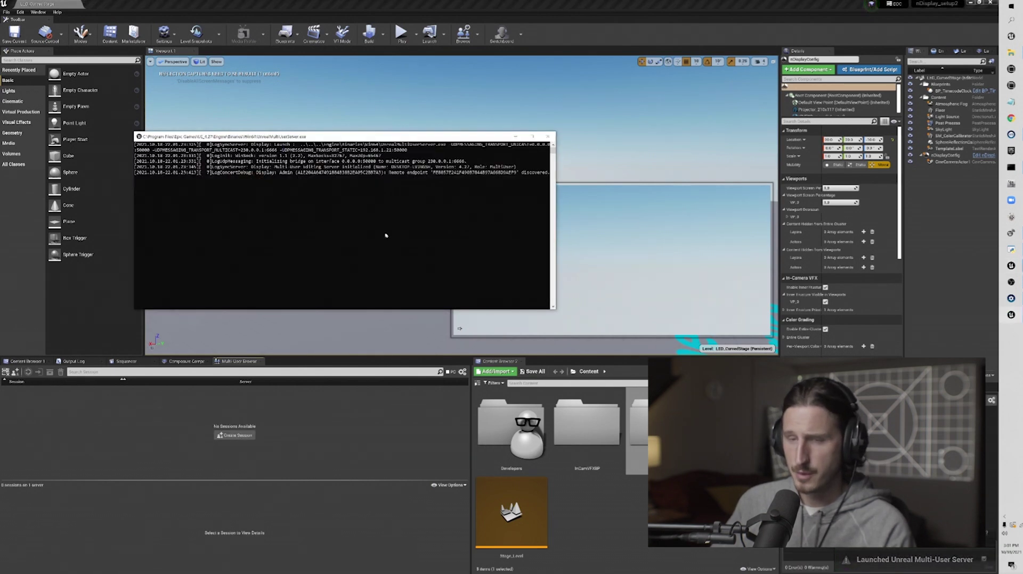
Copy the server name from the editing server initialization line in the Multi-User server console
{"action": "left_click_drag", "start_coordinate": [341, 136], "coordinate": [329, 178]}
{"action": "left_click_drag", "start_coordinate": [379, 209], "coordinate": [419, 210]}
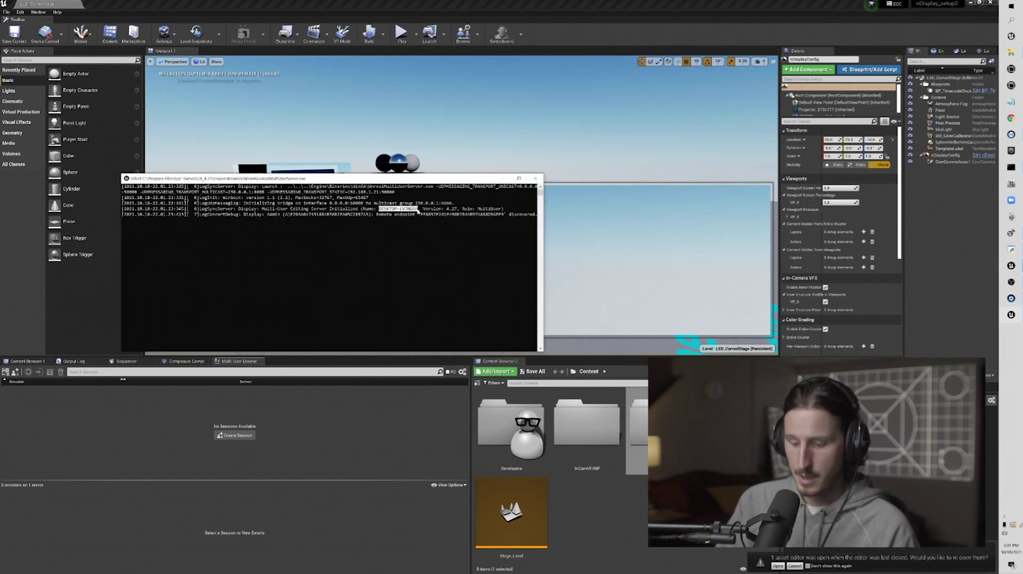
{"action": "left_click", "coordinate": [309, 208]}
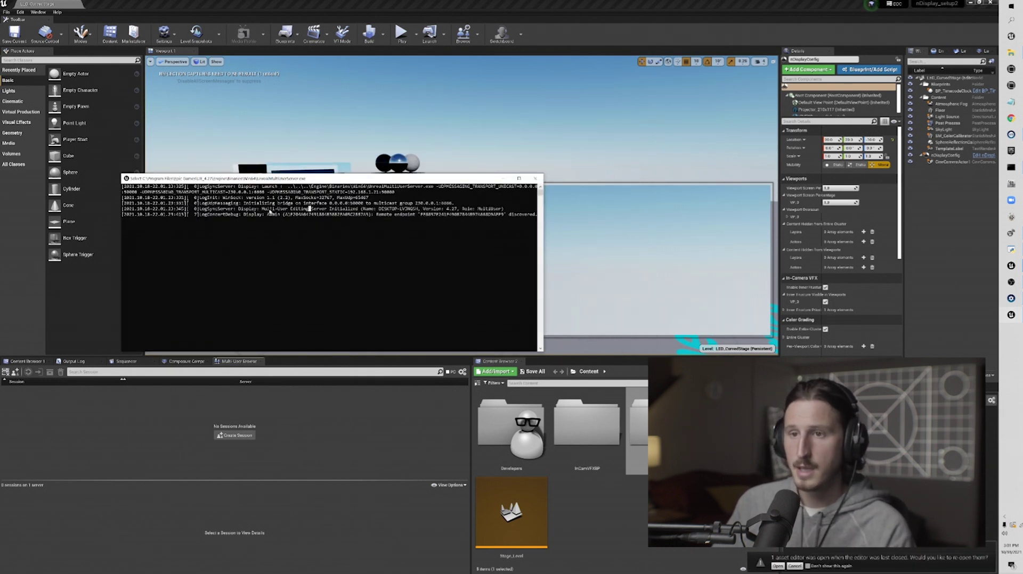
{"action": "left_click_drag", "start_coordinate": [261, 209], "coordinate": [413, 212]}
{"action": "left_click", "coordinate": [406, 208]}
{"action": "left_click", "coordinate": [431, 209]}
{"action": "left_click", "coordinate": [416, 203]}
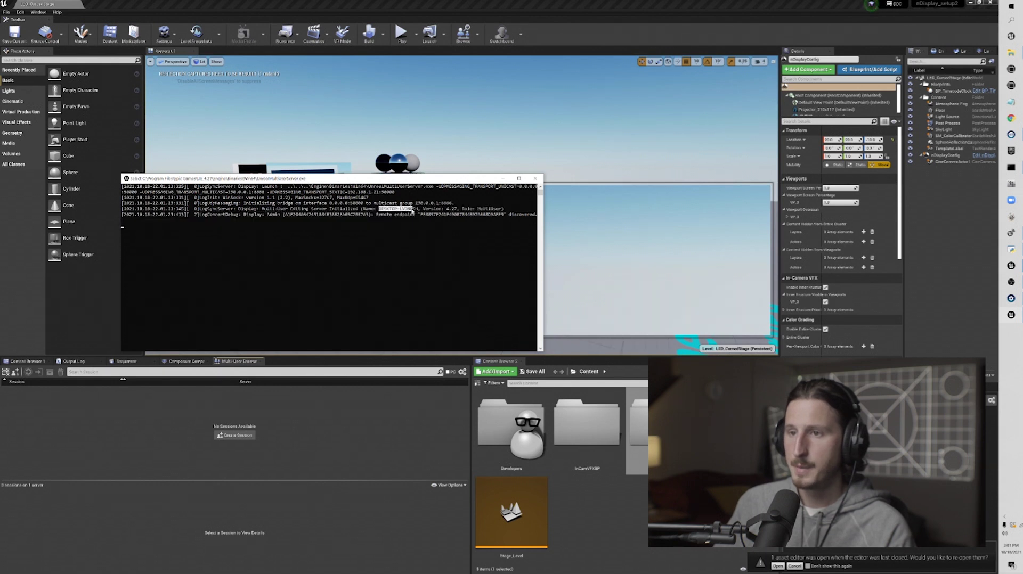
{"action": "key", "text": "ctrl+c"}
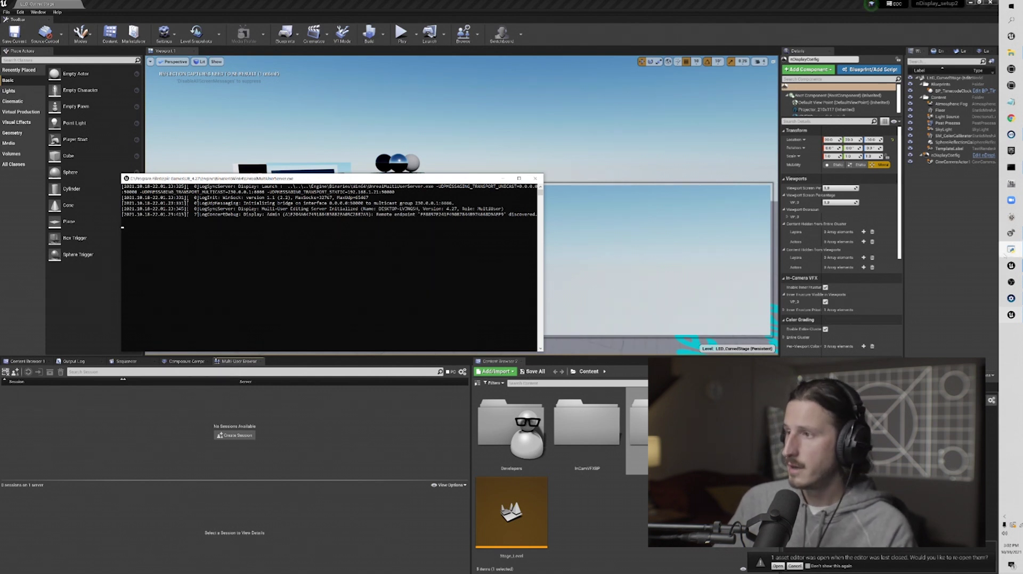
Switch to Switchboard and paste the copied name as the Multi User Server's Server Name in its settings
{"action": "left_click", "coordinate": [1010, 250]}
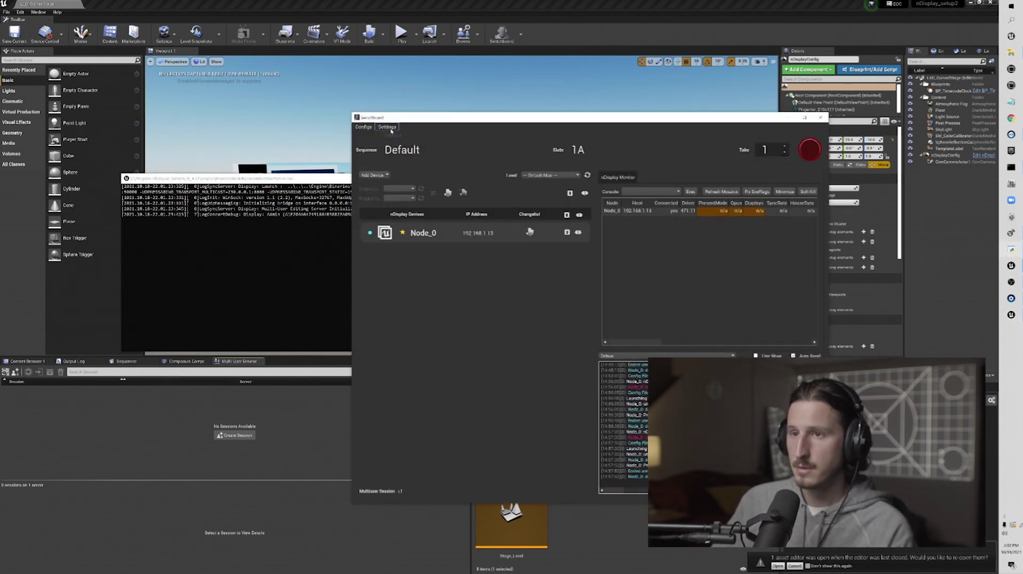
{"action": "left_click", "coordinate": [388, 127]}
{"action": "left_click", "coordinate": [392, 135]}
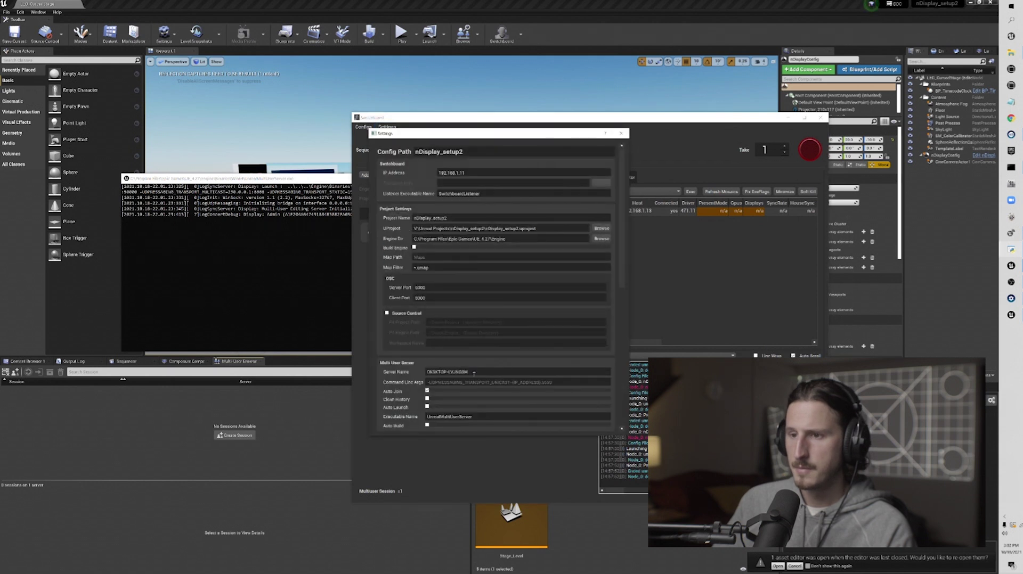
{"action": "left_click_drag", "start_coordinate": [472, 373], "coordinate": [413, 373]}
{"action": "key", "text": "ctrl+v"}
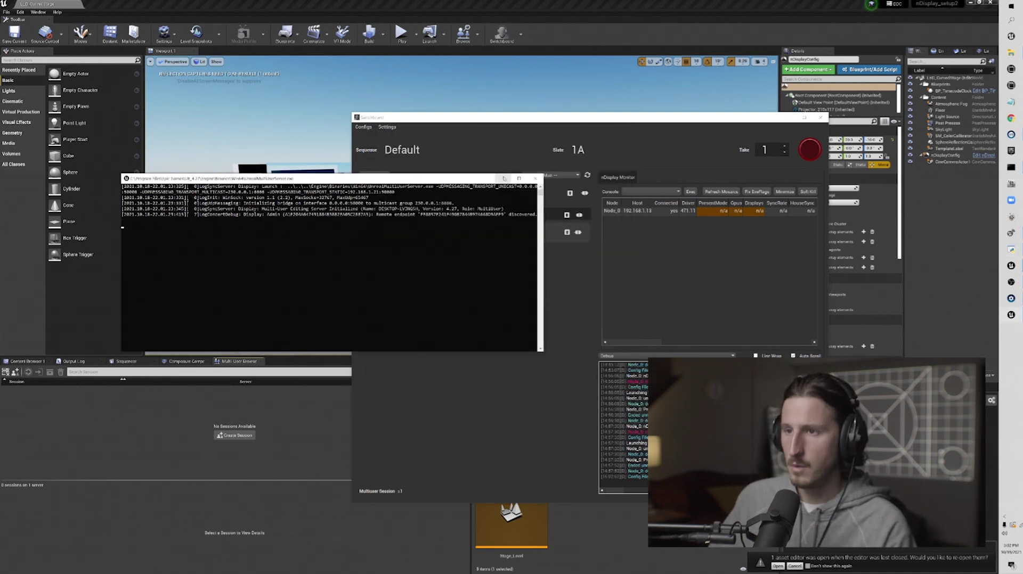
{"action": "left_click", "coordinate": [503, 180]}
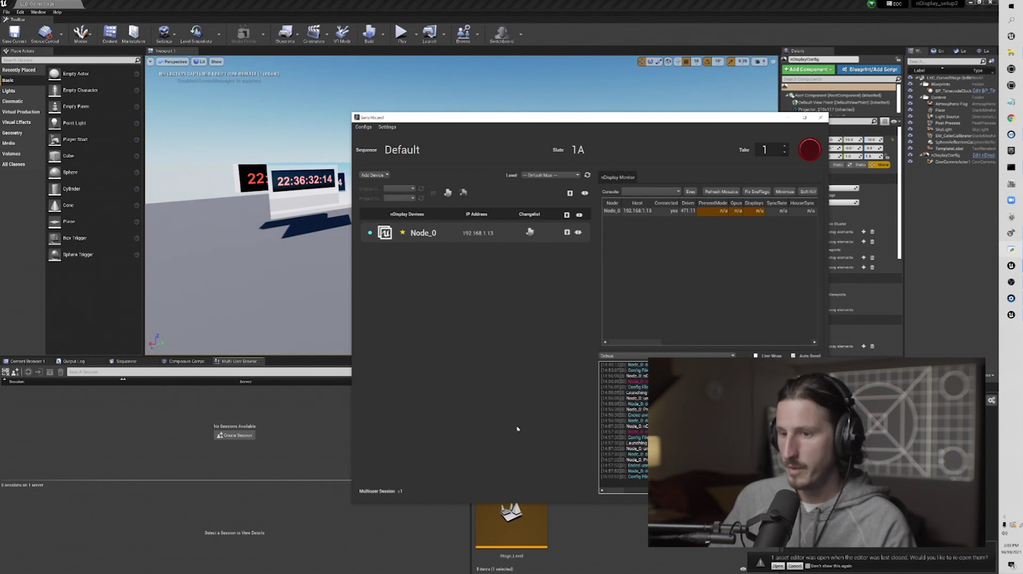
Return to the Unreal Editor and create a new multi-user session named s1 on the local server
{"action": "left_click", "coordinate": [329, 455]}
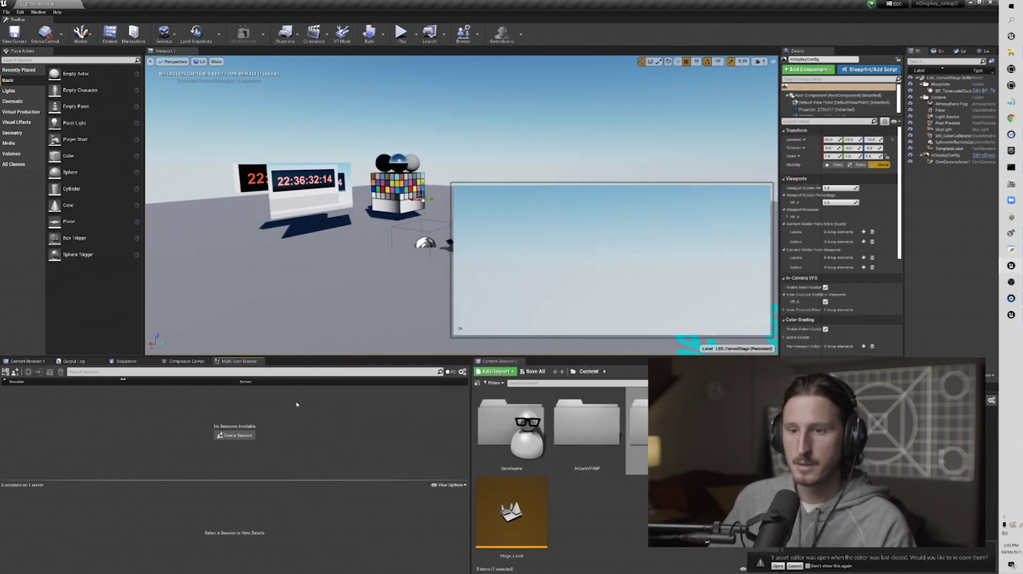
{"action": "left_click", "coordinate": [232, 437]}
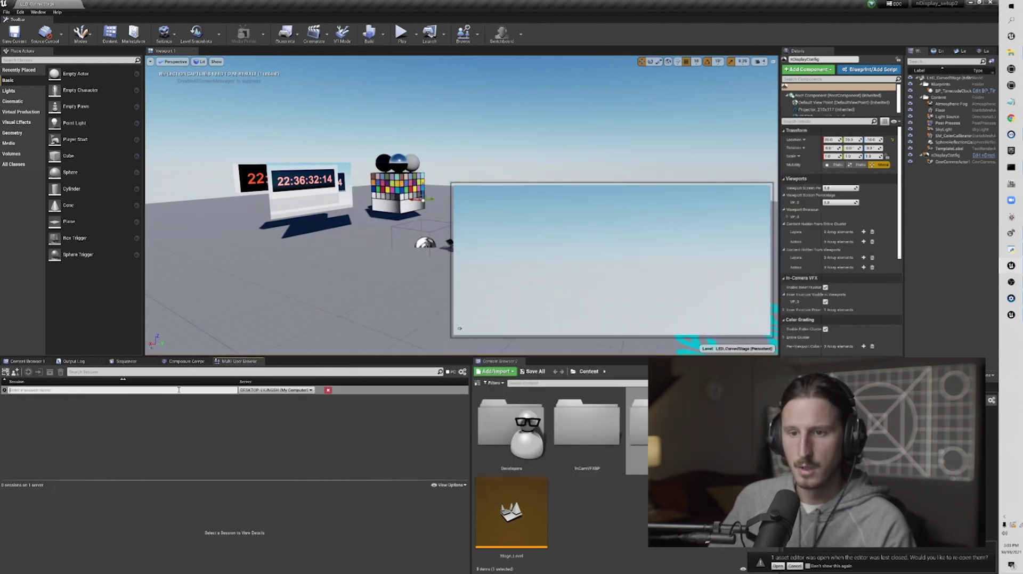
{"action": "type", "text": "s1"}
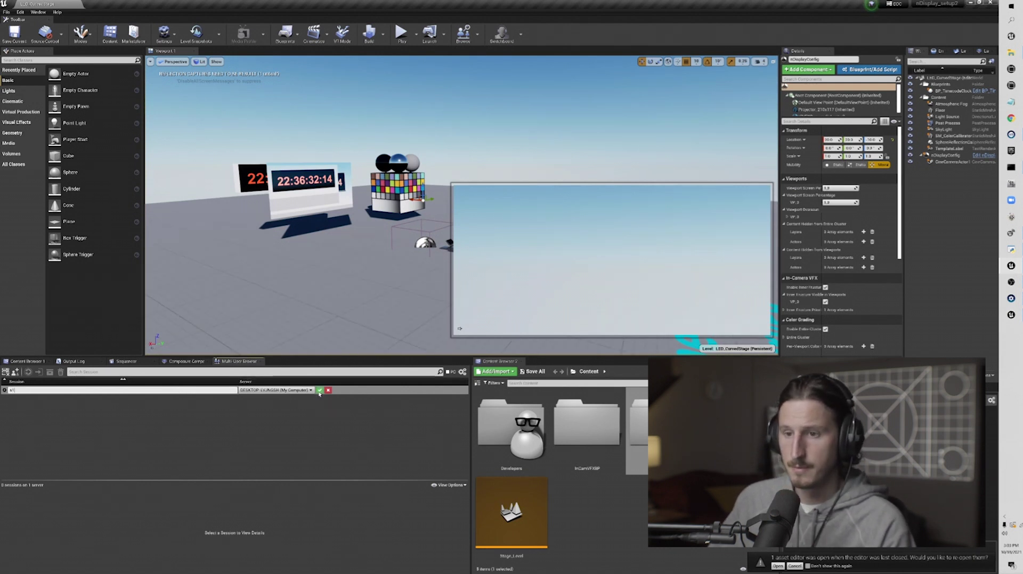
{"action": "left_click", "coordinate": [319, 391]}
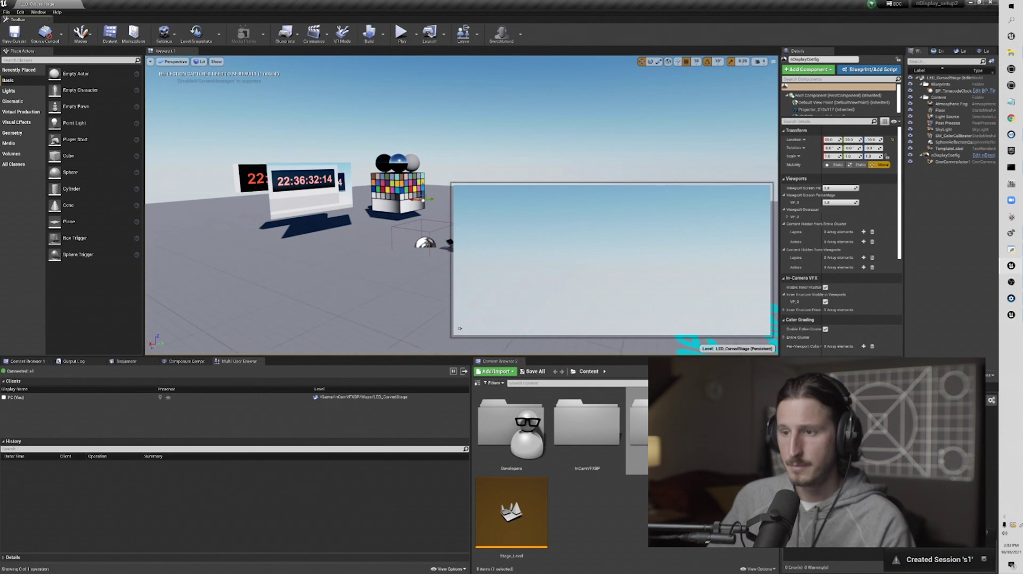
Raise the nDisplayConfig actor well above the floor and shift the SM_ColorCalibrator mesh slightly in the stage
{"action": "mouse_move", "coordinate": [290, 306]}
{"action": "right_mouse_down"}
{"action": "mouse_move", "coordinate": [333, 312]}
{"action": "mouse_move", "coordinate": [291, 315]}
{"action": "right_mouse_up"}
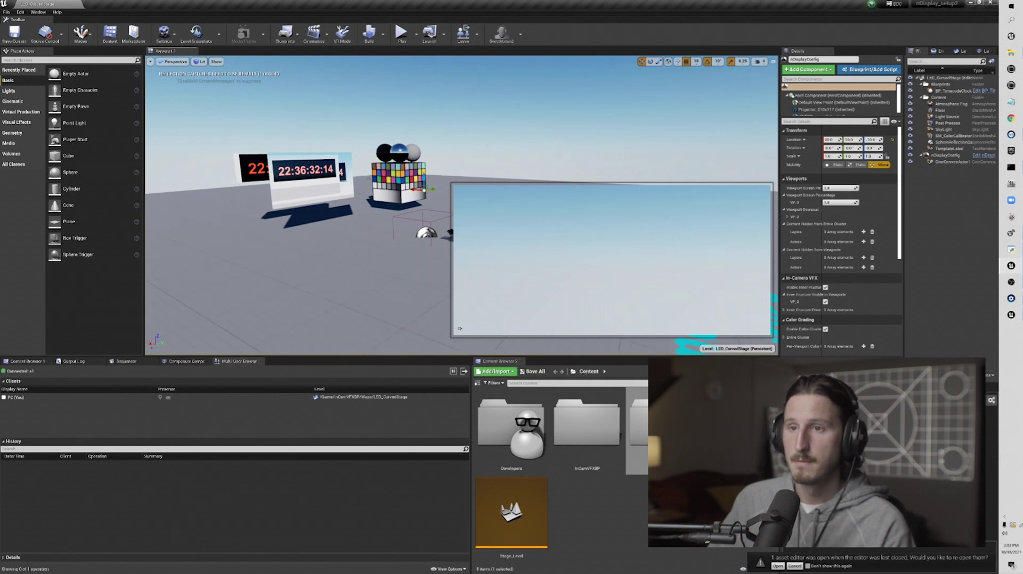
{"action": "right_click_drag", "start_coordinate": [346, 276], "coordinate": [346, 276]}
{"action": "left_click_drag", "start_coordinate": [345, 276], "coordinate": [354, 306]}
{"action": "right_click_drag", "start_coordinate": [345, 276], "coordinate": [345, 277]}
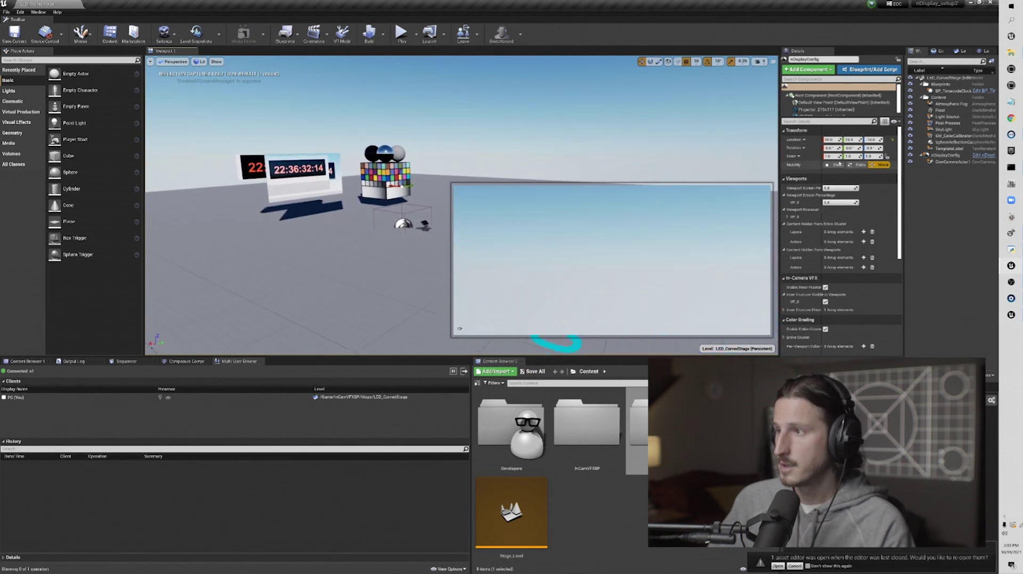
{"action": "left_click", "coordinate": [944, 155]}
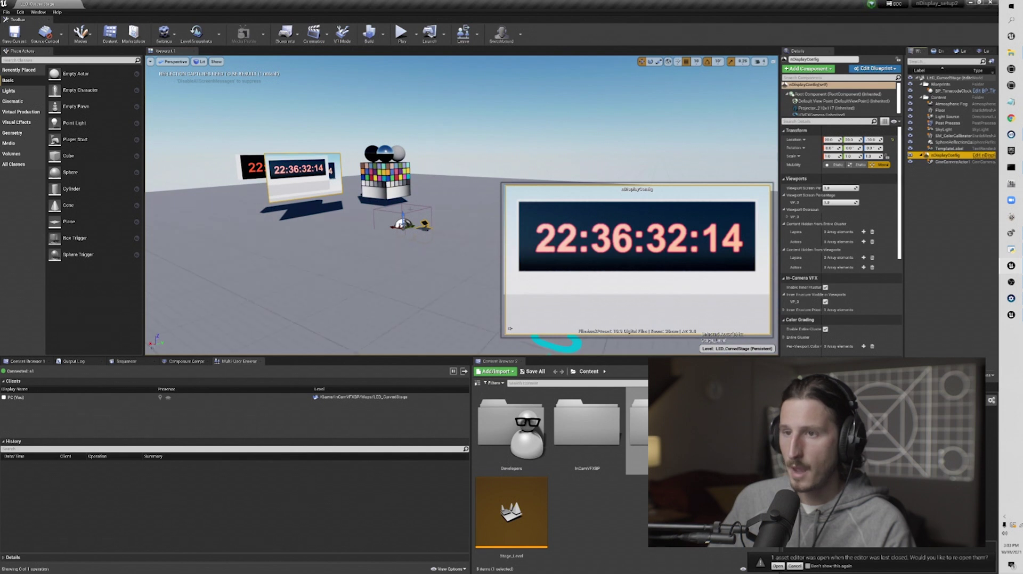
{"action": "left_click_drag", "start_coordinate": [404, 216], "coordinate": [403, 169]}
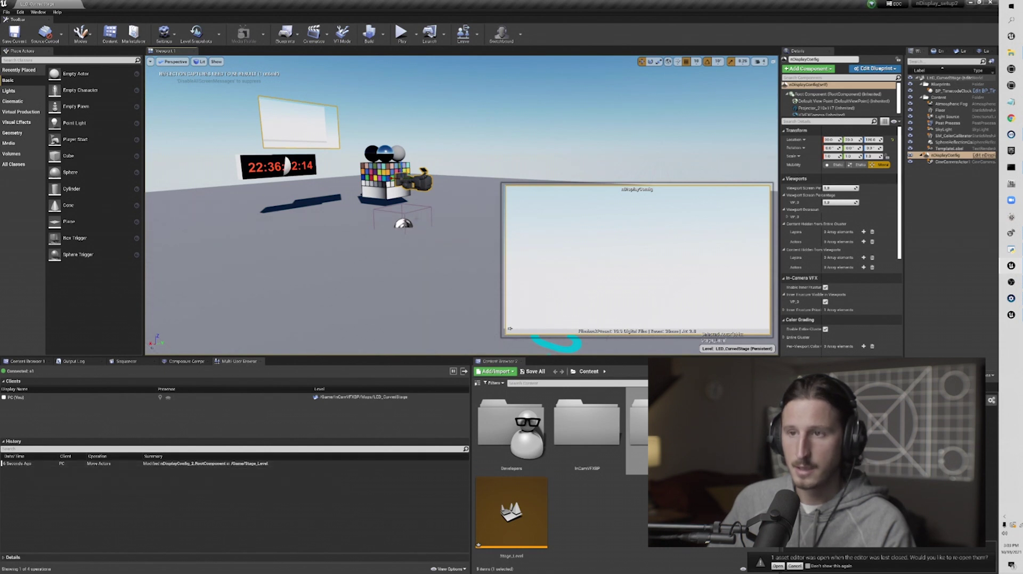
{"action": "mouse_move", "coordinate": [412, 180]}
{"action": "left_mouse_down"}
{"action": "mouse_move", "coordinate": [381, 174]}
{"action": "mouse_move", "coordinate": [400, 173]}
{"action": "left_mouse_up"}
{"action": "left_click", "coordinate": [378, 174]}
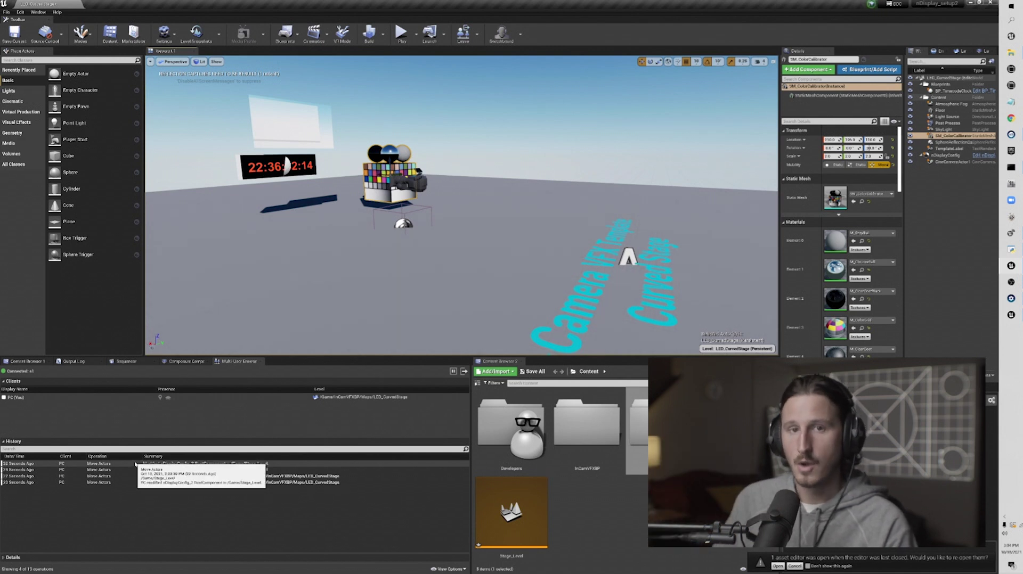
Inspect the nDisplayConfig move entries in the session history, then save the modified LED_CurvedStage and Stage_Level levels
{"action": "left_click", "coordinate": [105, 464]}
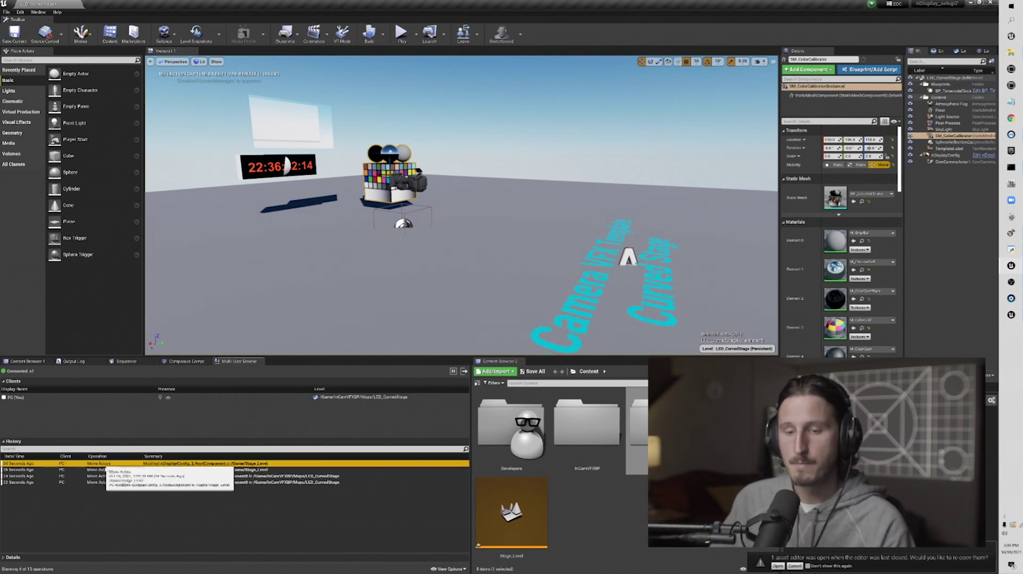
{"action": "left_click", "coordinate": [123, 470]}
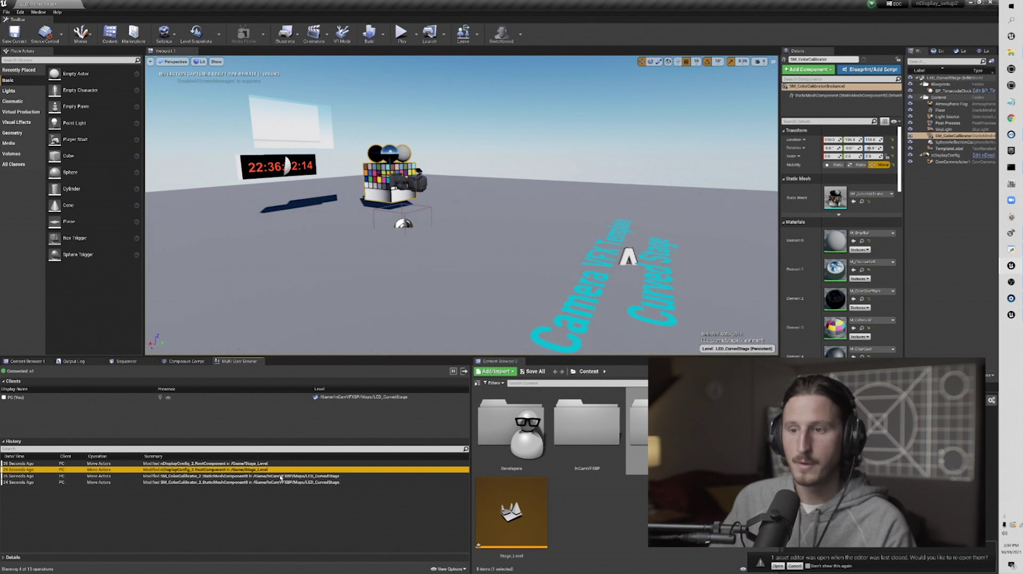
{"action": "left_click", "coordinate": [532, 371]}
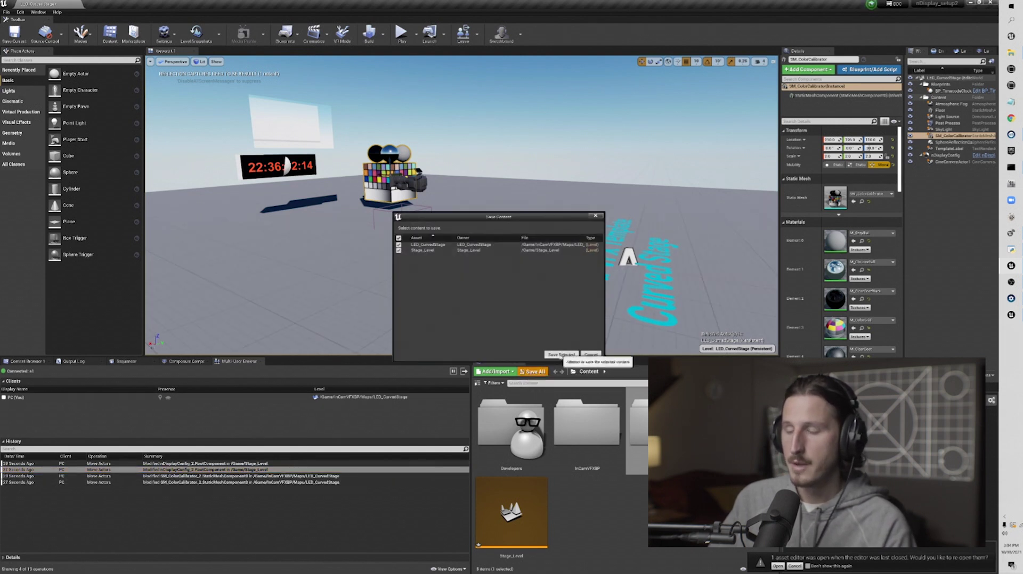
{"action": "left_click", "coordinate": [569, 354]}
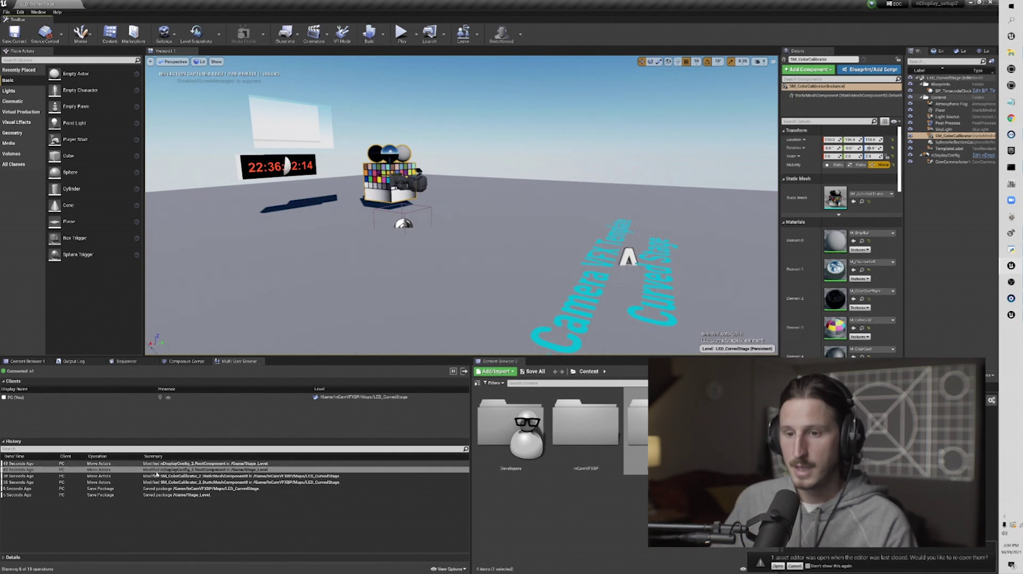
{"action": "mouse_move", "coordinate": [218, 495]}
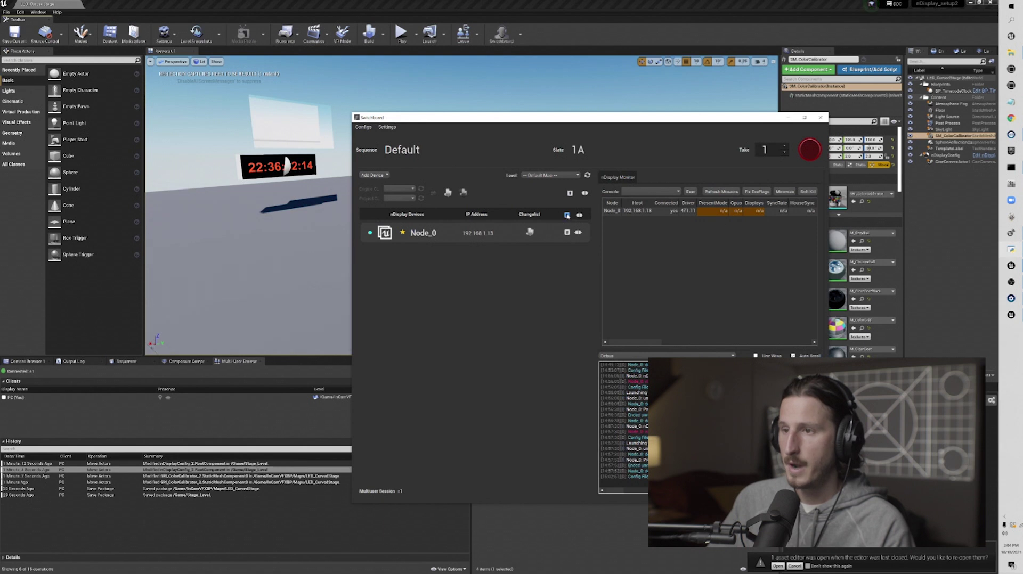
Switch to Switchboard, launch the nDisplay node for multiuser session s1, and return to the Unreal Editor
{"action": "left_click", "coordinate": [567, 216]}
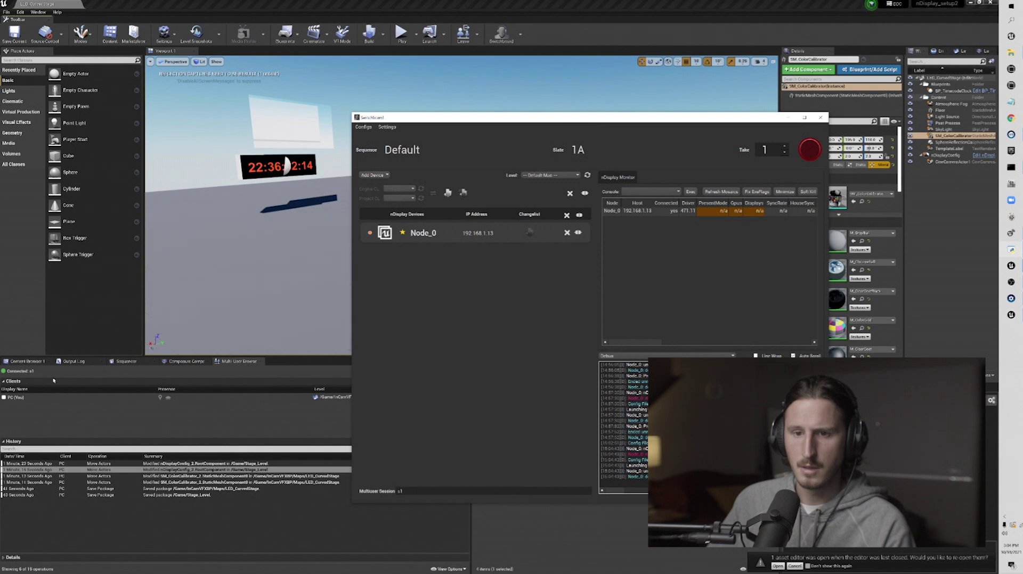
{"action": "left_click", "coordinate": [443, 492]}
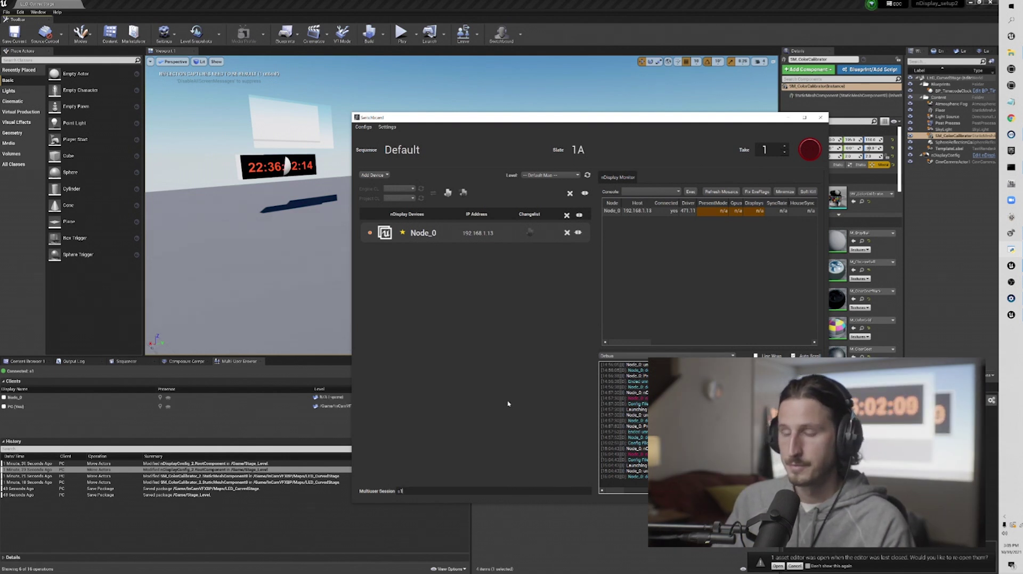
{"action": "left_click", "coordinate": [326, 374]}
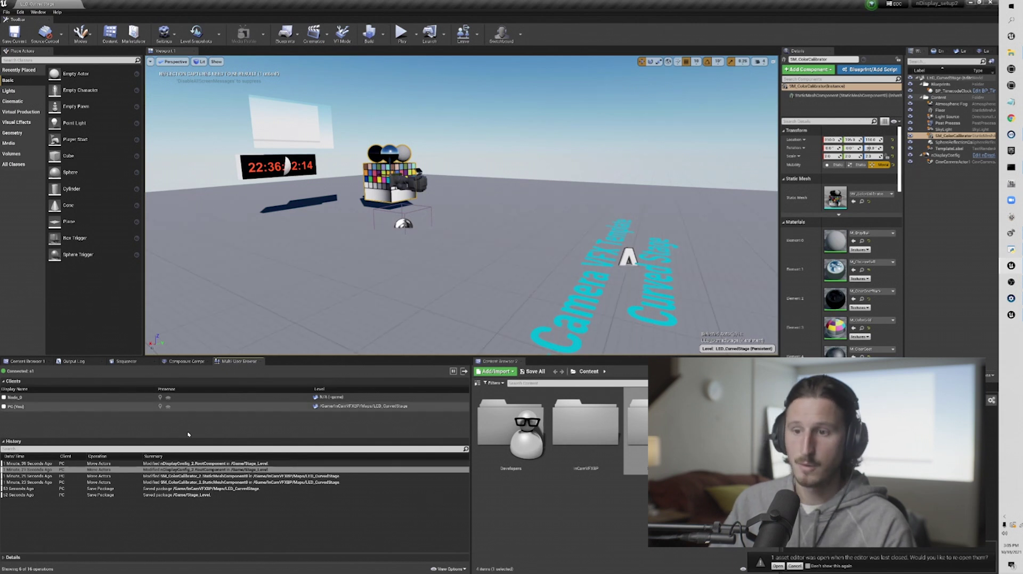
Lower the nDisplayConfig actor back down toward the stage floor
{"action": "mouse_move", "coordinate": [71, 412]}
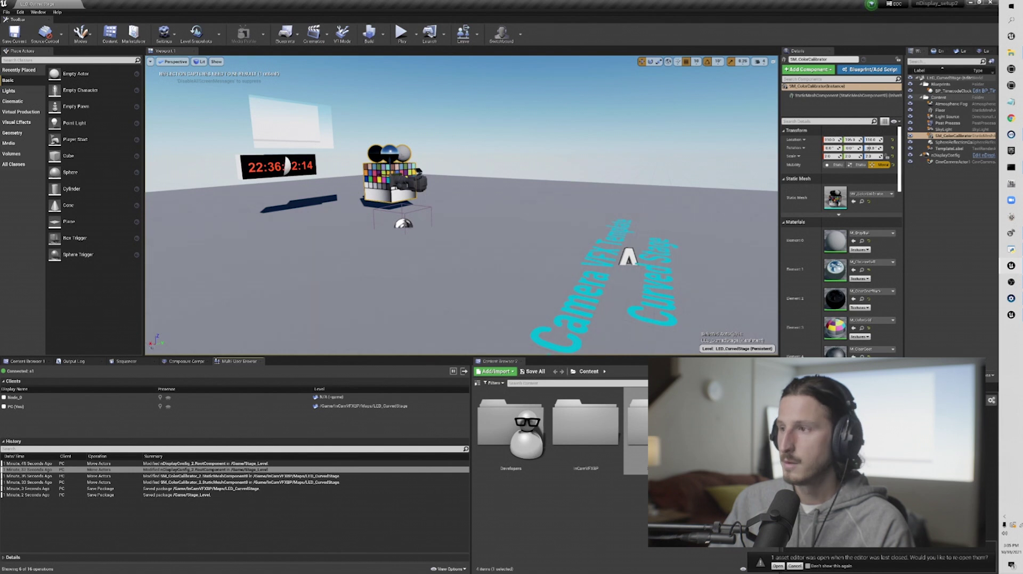
{"action": "left_click", "coordinate": [946, 156]}
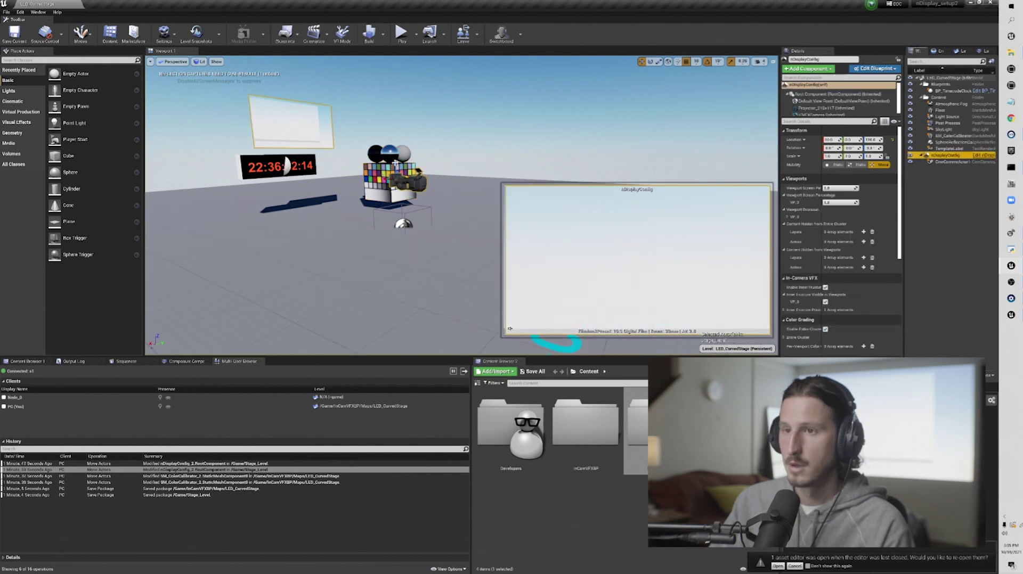
{"action": "left_click_drag", "start_coordinate": [397, 167], "coordinate": [397, 224]}
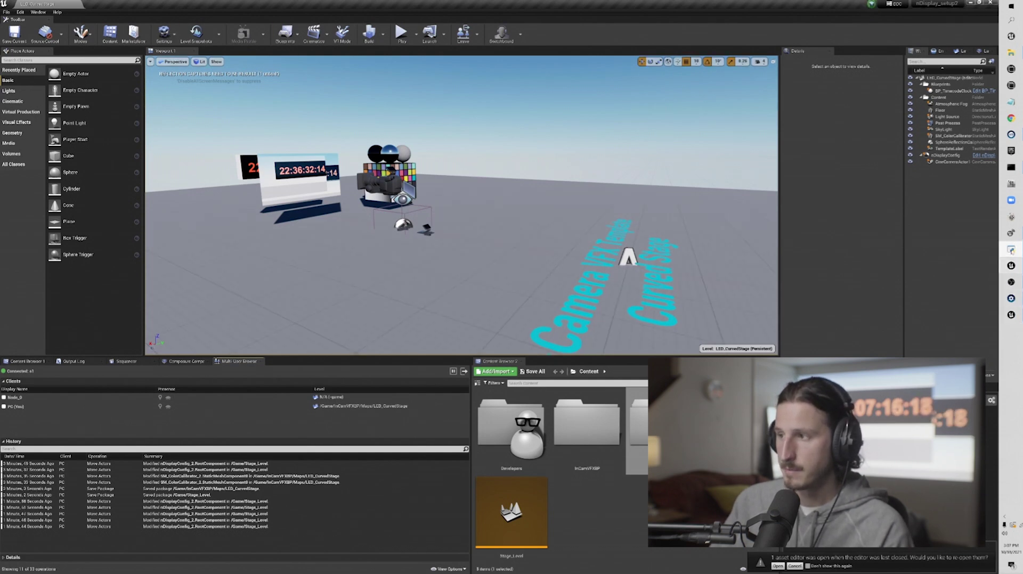
Switch to Switchboard, stop the running nDisplay node, and return to the Unreal Editor
{"action": "left_click", "coordinate": [1012, 250]}
{"action": "left_click", "coordinate": [566, 216]}
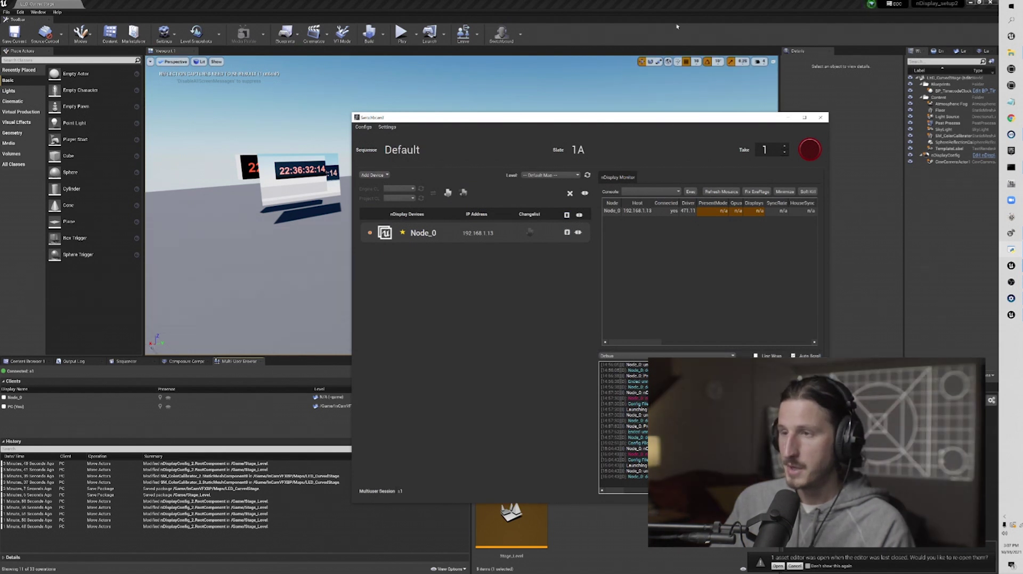
{"action": "left_click", "coordinate": [576, 24]}
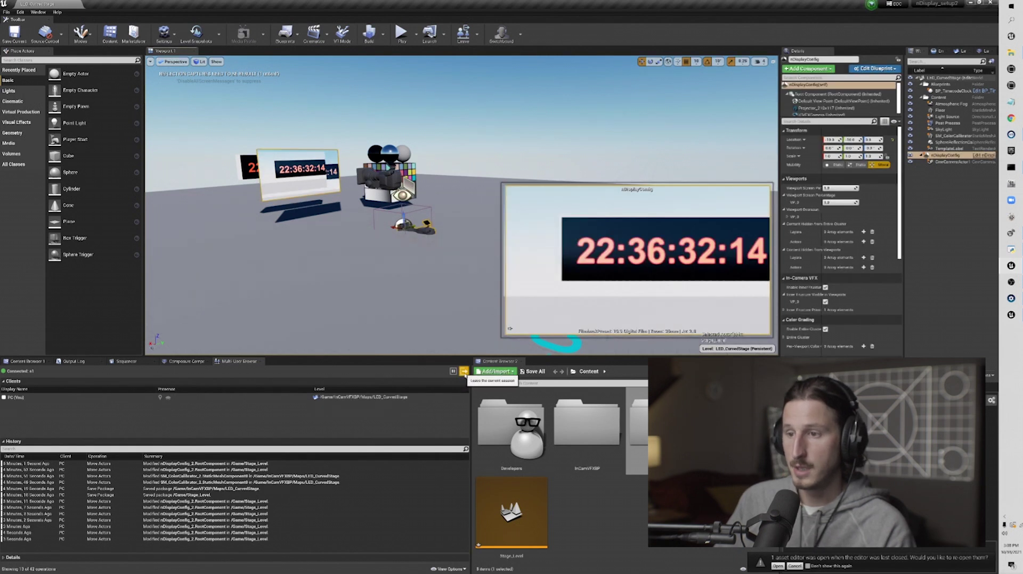
Leave multi-user session s1 and persist its changes to the project files
{"action": "left_click", "coordinate": [464, 372]}
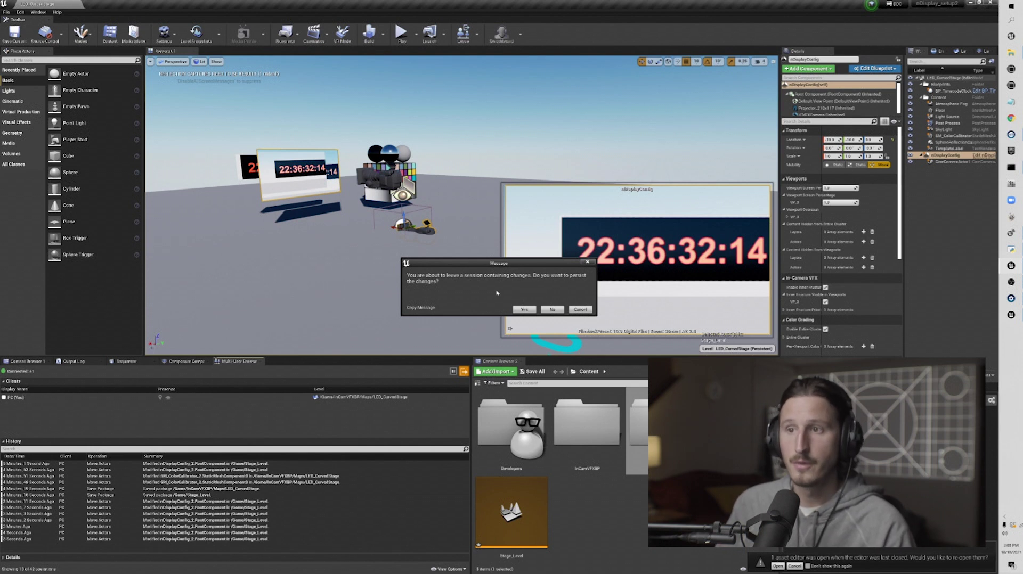
{"action": "left_click", "coordinate": [525, 310]}
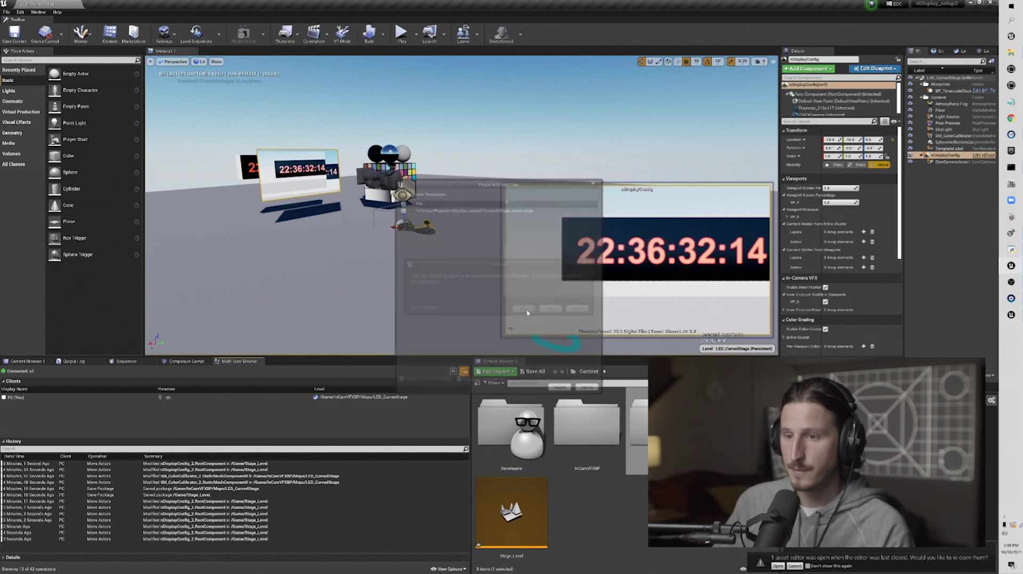
{"action": "left_click", "coordinate": [561, 390]}
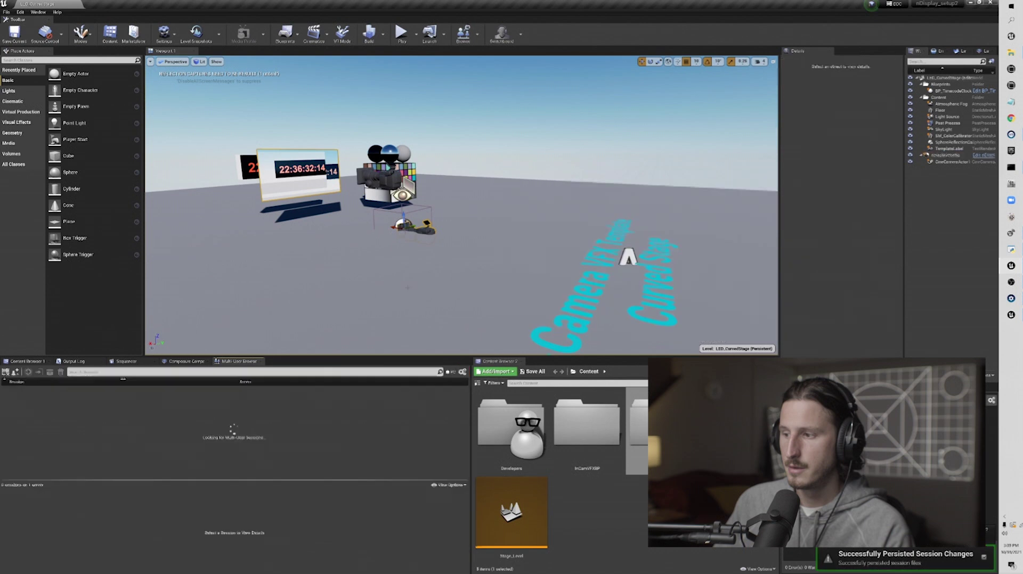
{"action": "right_click_drag", "start_coordinate": [402, 293], "coordinate": [423, 276]}
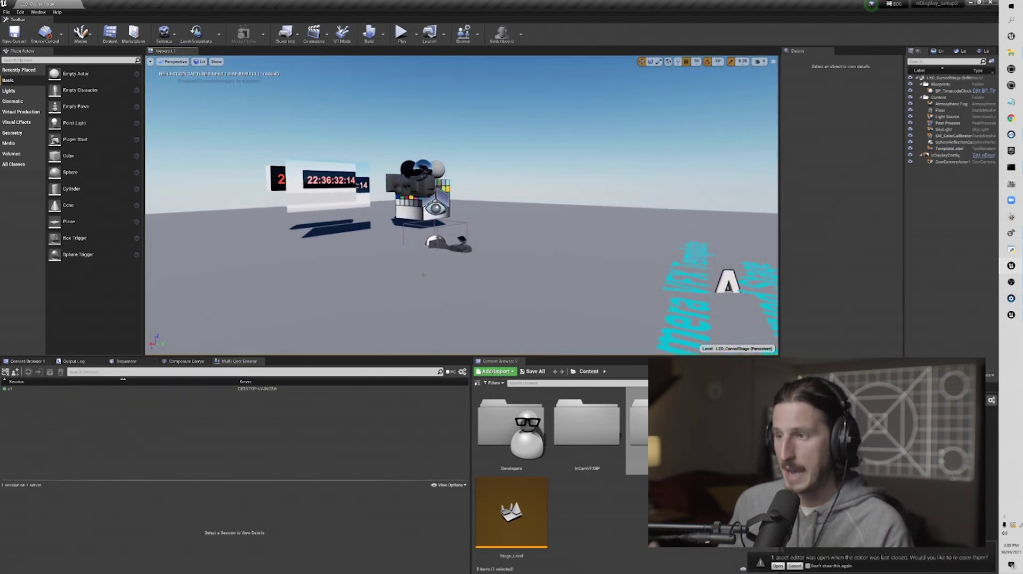
{"action": "key", "text": "s"}
{"action": "right_click_drag", "start_coordinate": [396, 177], "coordinate": [401, 179]}
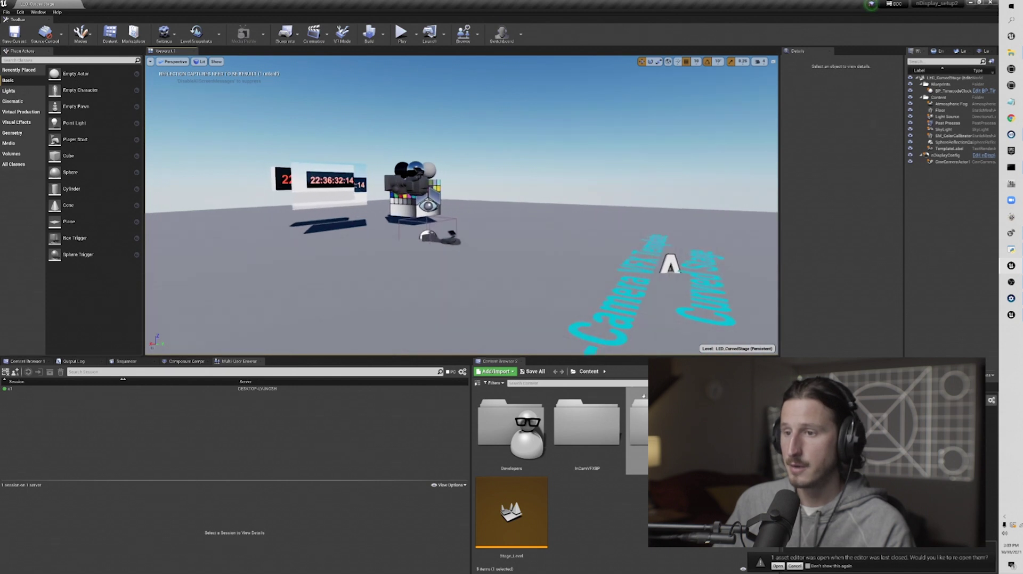
{"action": "left_click", "coordinate": [538, 291]}
{"action": "mouse_move", "coordinate": [539, 290]}
{"action": "right_mouse_down"}
{"action": "mouse_move", "coordinate": [531, 306]}
{"action": "mouse_move", "coordinate": [526, 297]}
{"action": "right_mouse_up"}
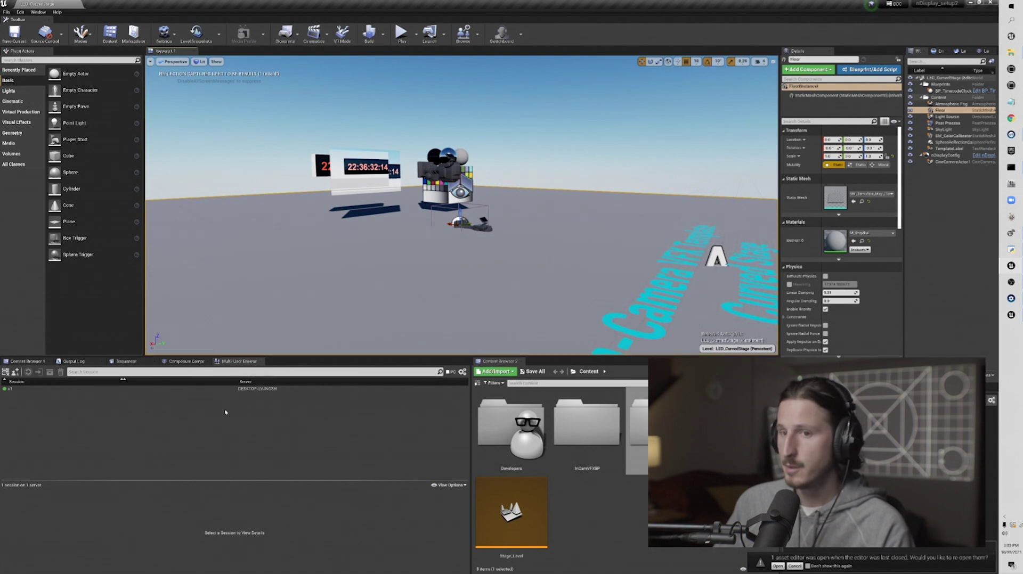
Delete the old session s1 from the multi-user server
{"action": "right_click", "coordinate": [236, 389]}
{"action": "left_click", "coordinate": [247, 422]}
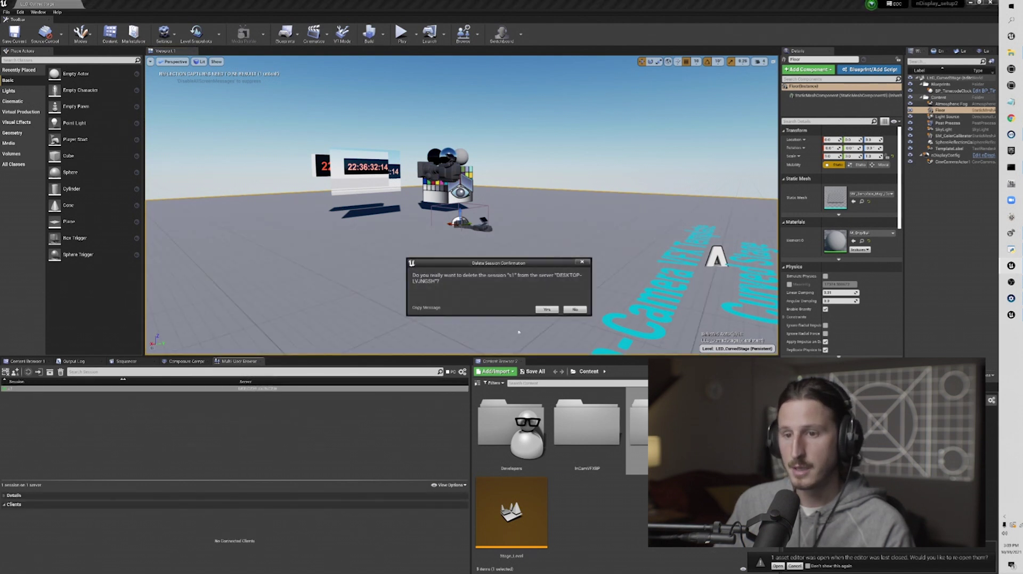
{"action": "left_click", "coordinate": [547, 309]}
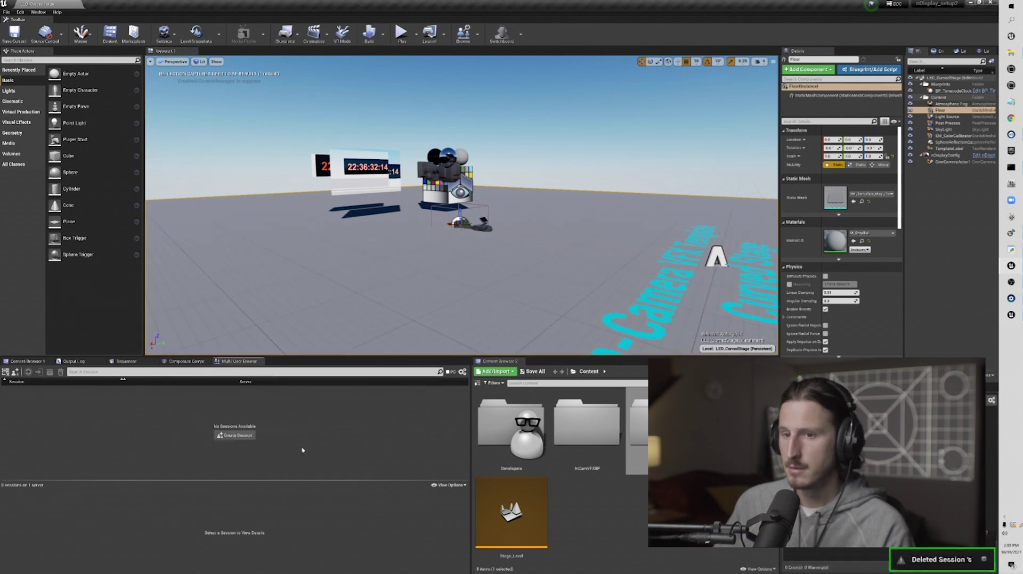
Create a new multi-user session named s1 on the local server
{"action": "left_click", "coordinate": [250, 439]}
{"action": "type", "text": "s1"}
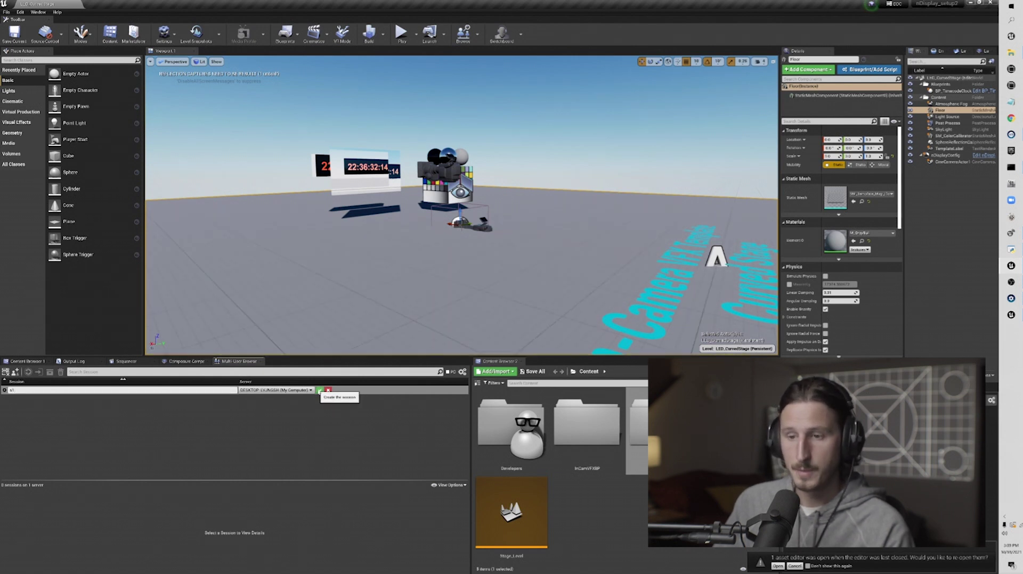
{"action": "left_click", "coordinate": [320, 390]}
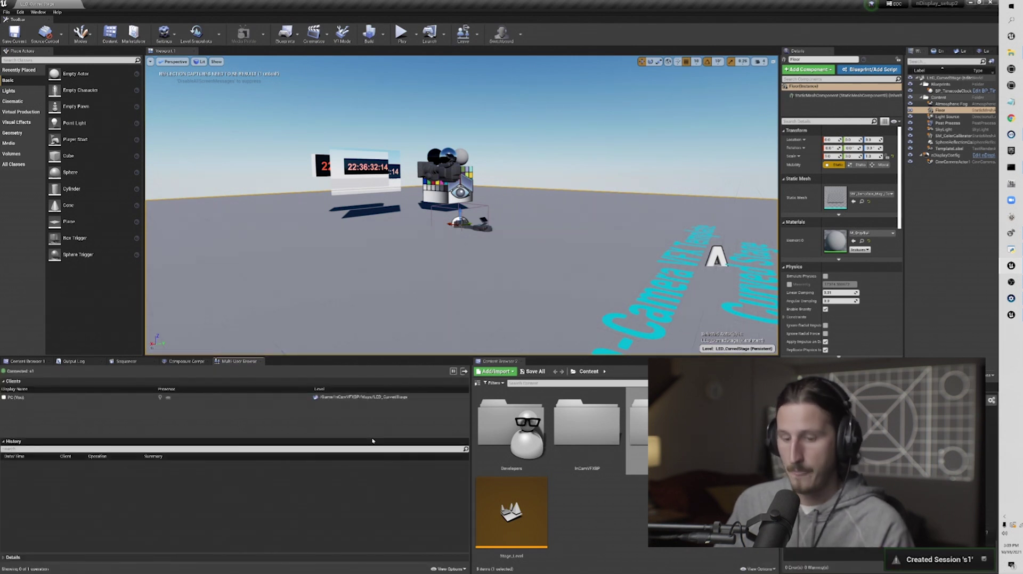
Launch Node_0 again from Switchboard, then return to the Unreal Editor and shift the nDisplayConfig actor slightly sideways
{"action": "key", "text": "alt+Tab"}
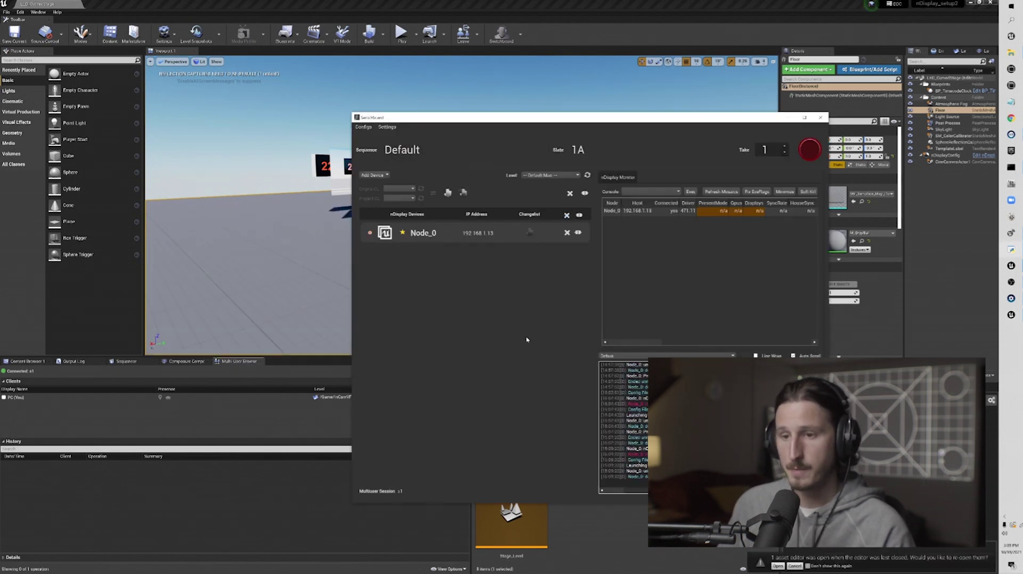
{"action": "left_click", "coordinate": [139, 423]}
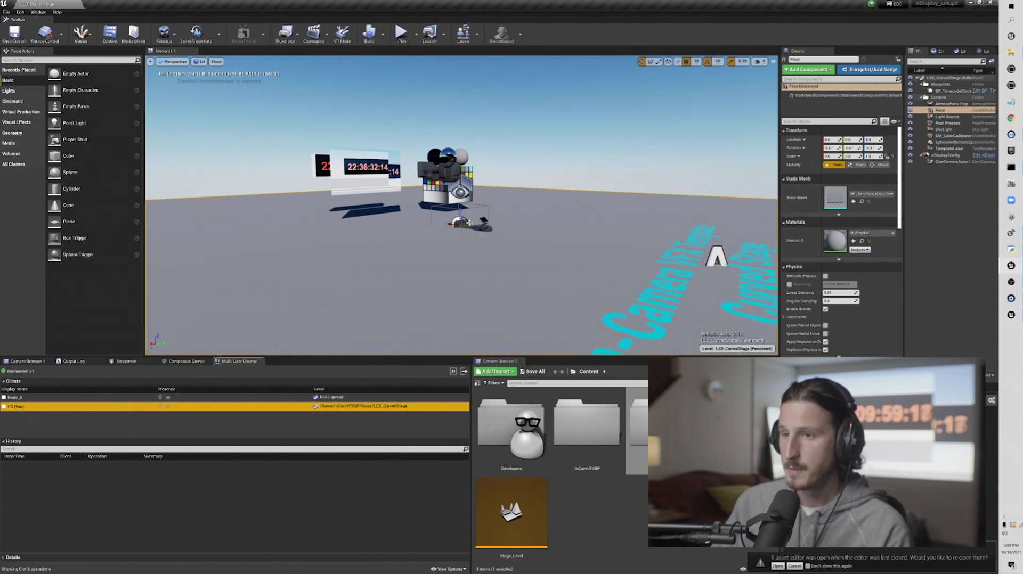
{"action": "left_click", "coordinate": [950, 155]}
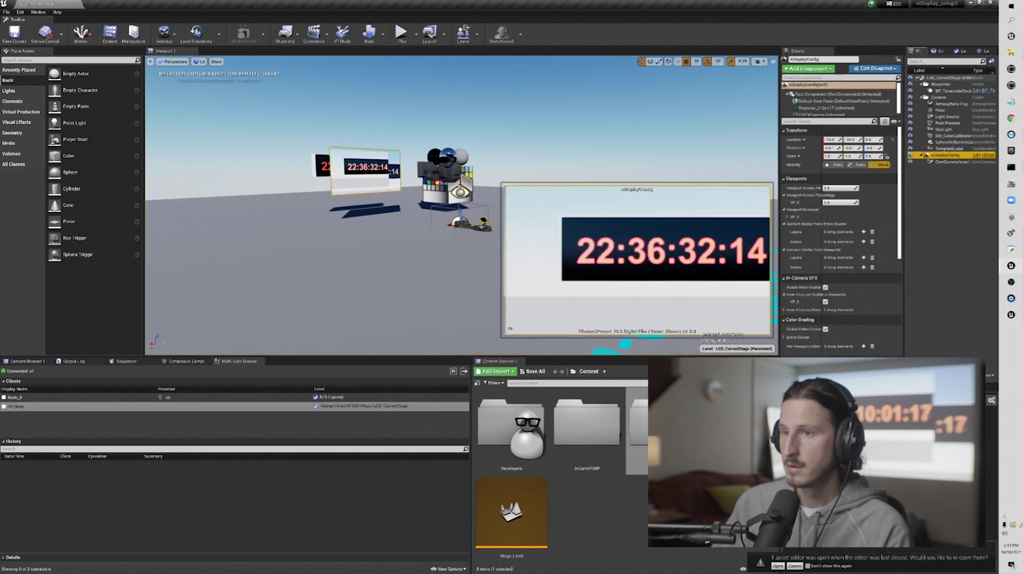
{"action": "left_click_drag", "start_coordinate": [473, 225], "coordinate": [457, 226]}
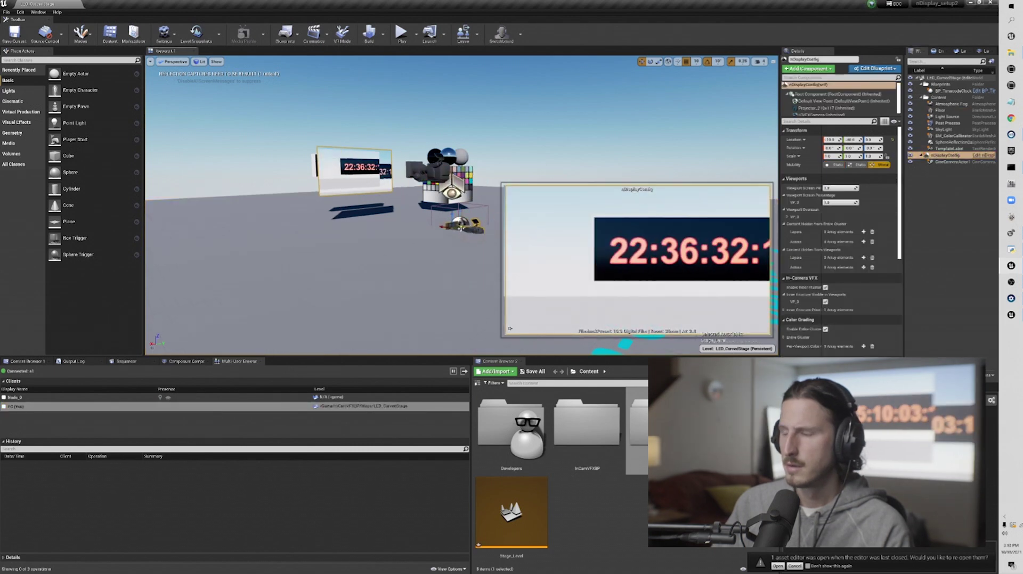
Stop the nDisplay node in Switchboard, then leave session s1 in the Unreal Editor and persist its changes
{"action": "left_click", "coordinate": [1012, 250]}
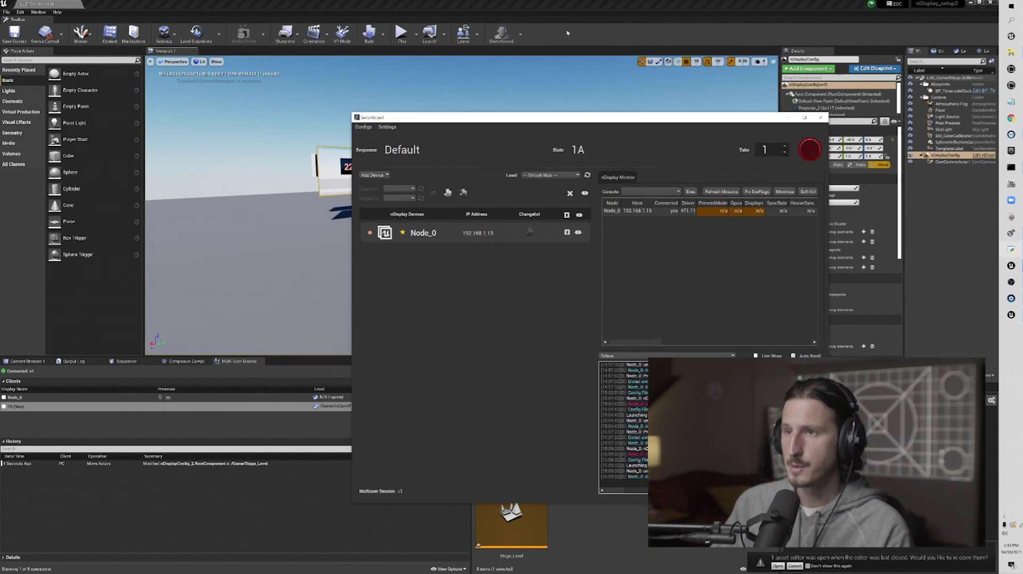
{"action": "left_click", "coordinate": [539, 38]}
{"action": "left_click", "coordinate": [463, 372]}
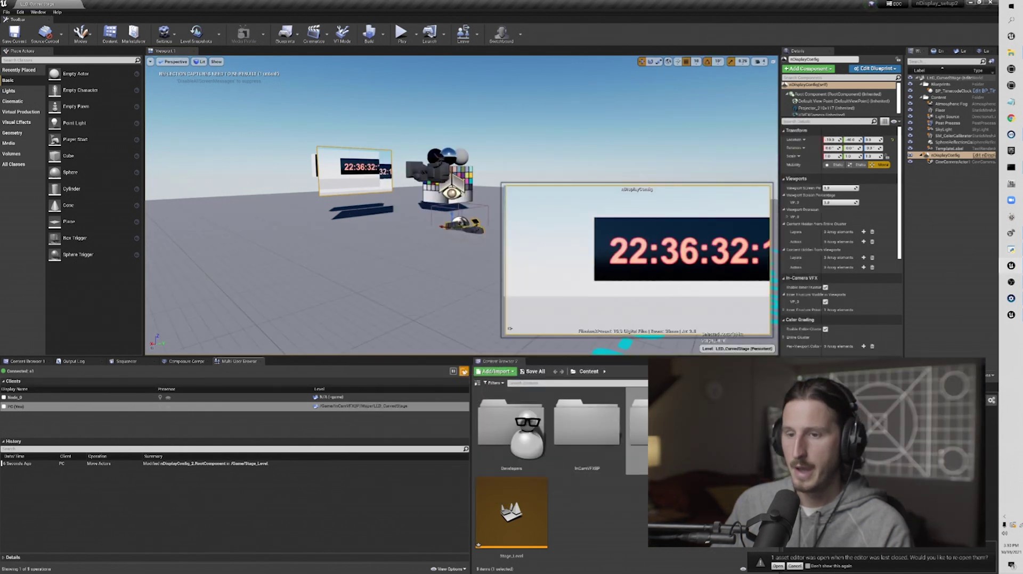
{"action": "left_click", "coordinate": [526, 311]}
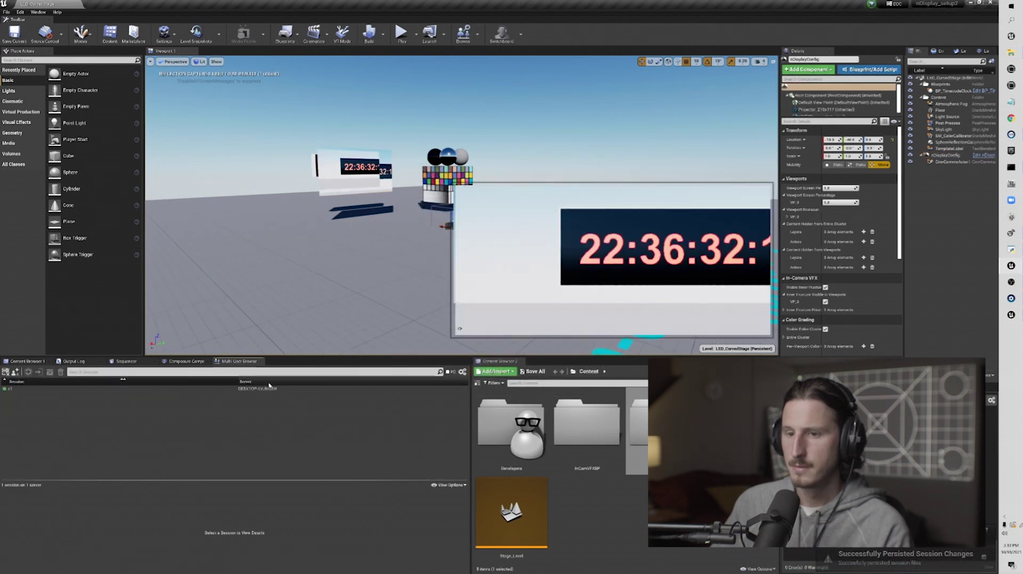
Delete session s1 from the multi-user server again
{"action": "right_click", "coordinate": [267, 389]}
{"action": "left_click", "coordinate": [278, 421]}
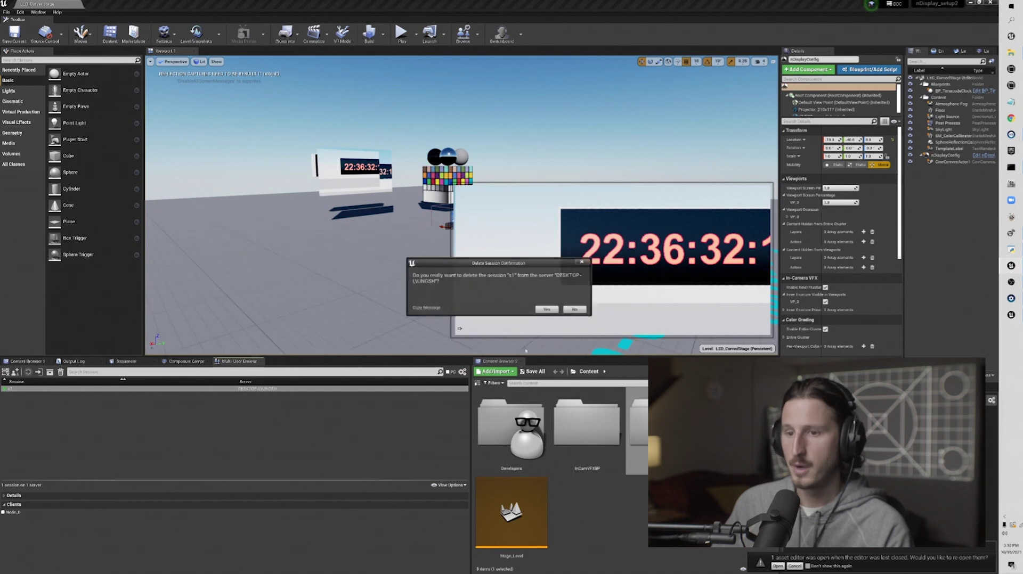
{"action": "left_click", "coordinate": [546, 310]}
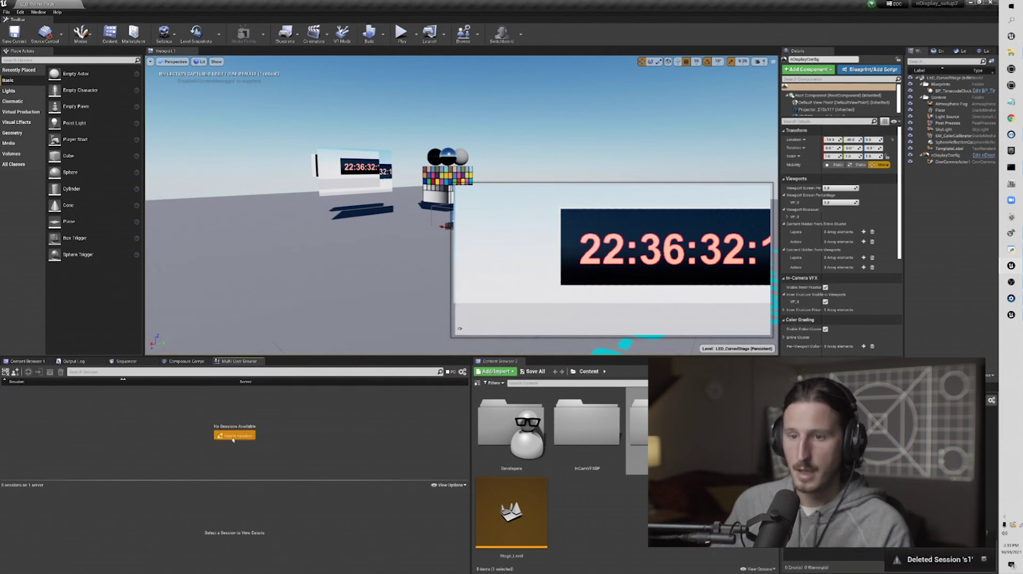
Start a new session entry on the local server in the Multi-User Browser
{"action": "left_click", "coordinate": [234, 436]}
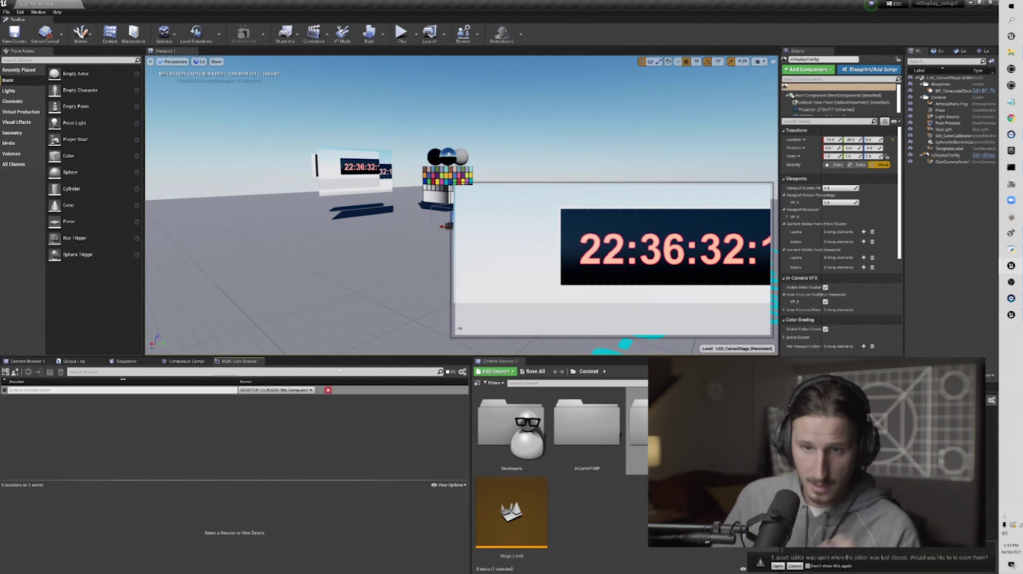
{"action": "mouse_move", "coordinate": [320, 224]}
{"action": "right_mouse_down"}
{"action": "mouse_move", "coordinate": [344, 250]}
{"action": "mouse_move", "coordinate": [326, 224]}
{"action": "mouse_move", "coordinate": [302, 223]}
{"action": "right_mouse_up"}
{"action": "right_click_drag", "start_coordinate": [363, 230], "coordinate": [367, 225]}
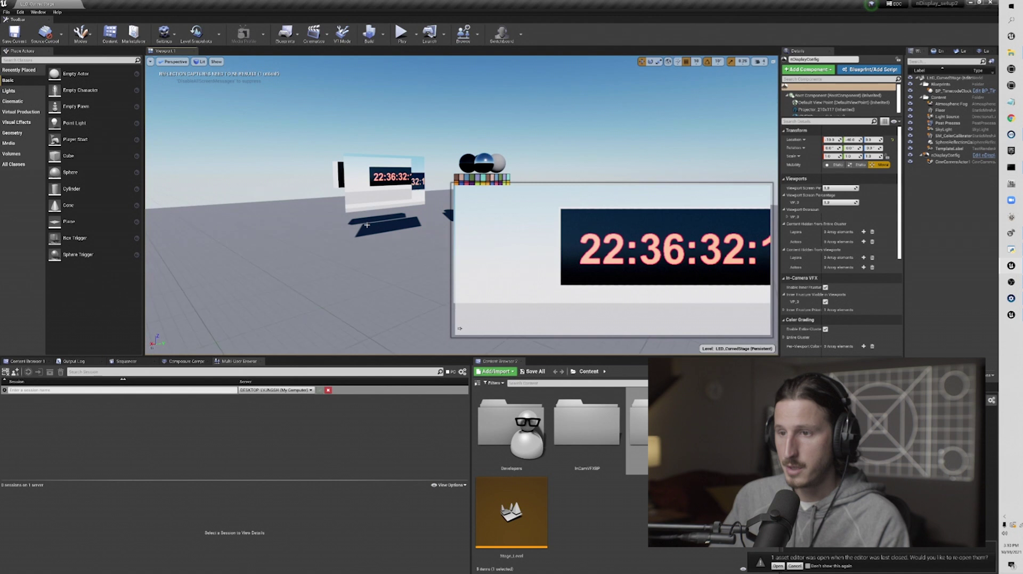